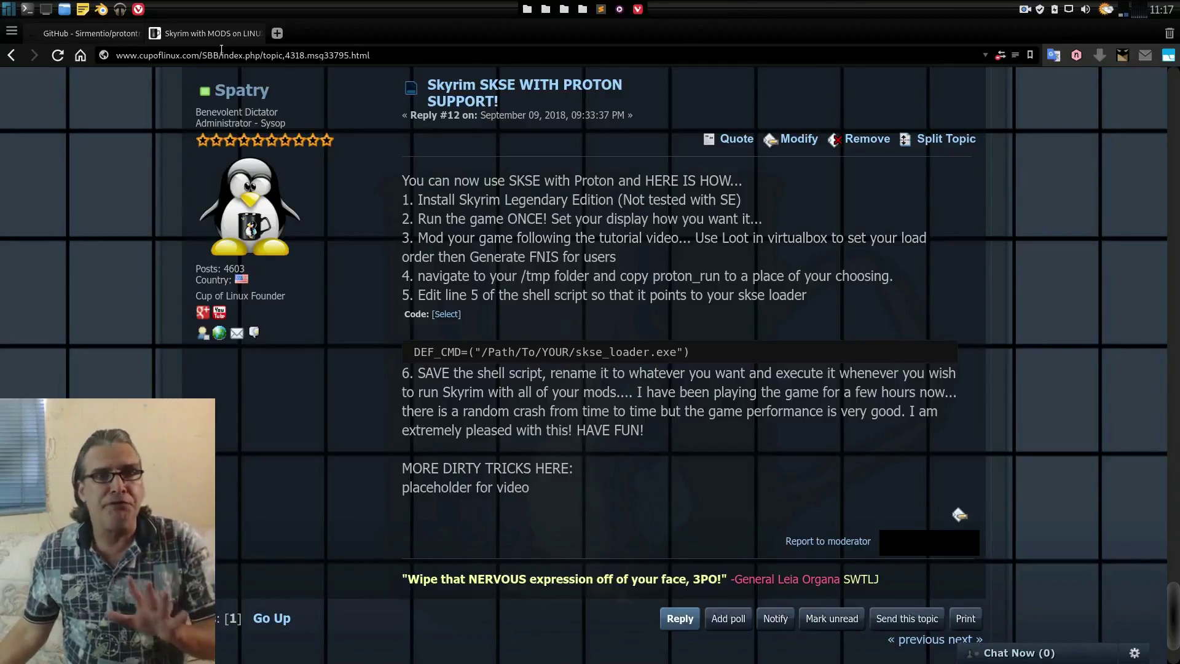
- Review the protontricks GitHub repository page, then minimize the browser
left_click(88, 33)
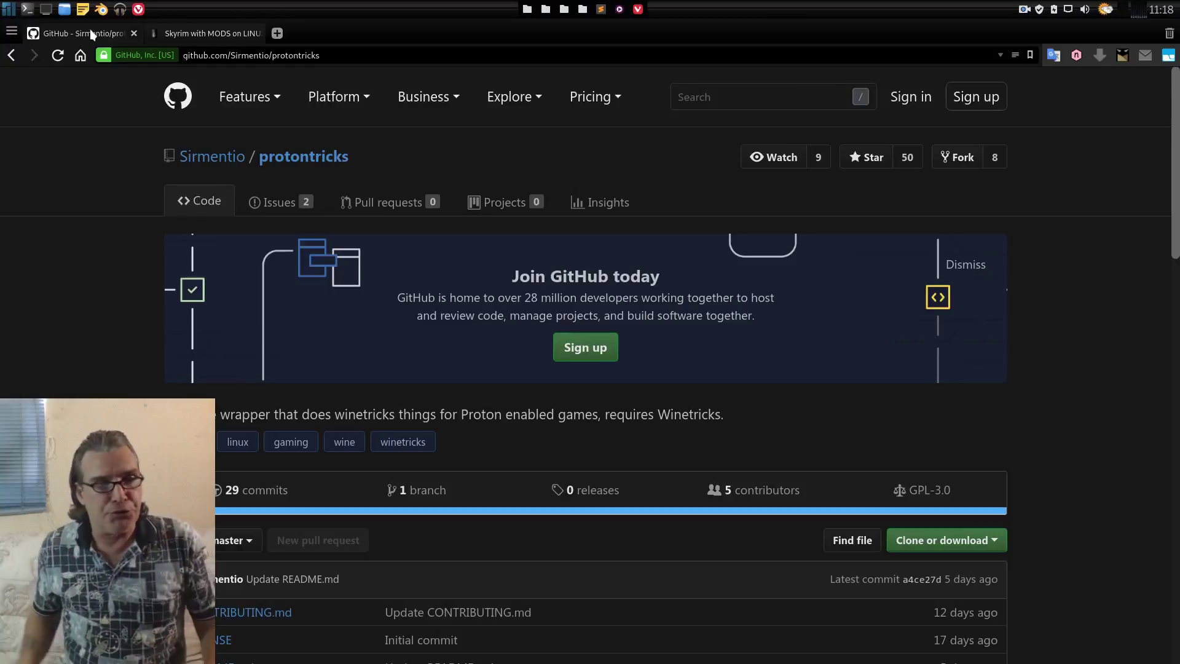
left_click(637, 10)
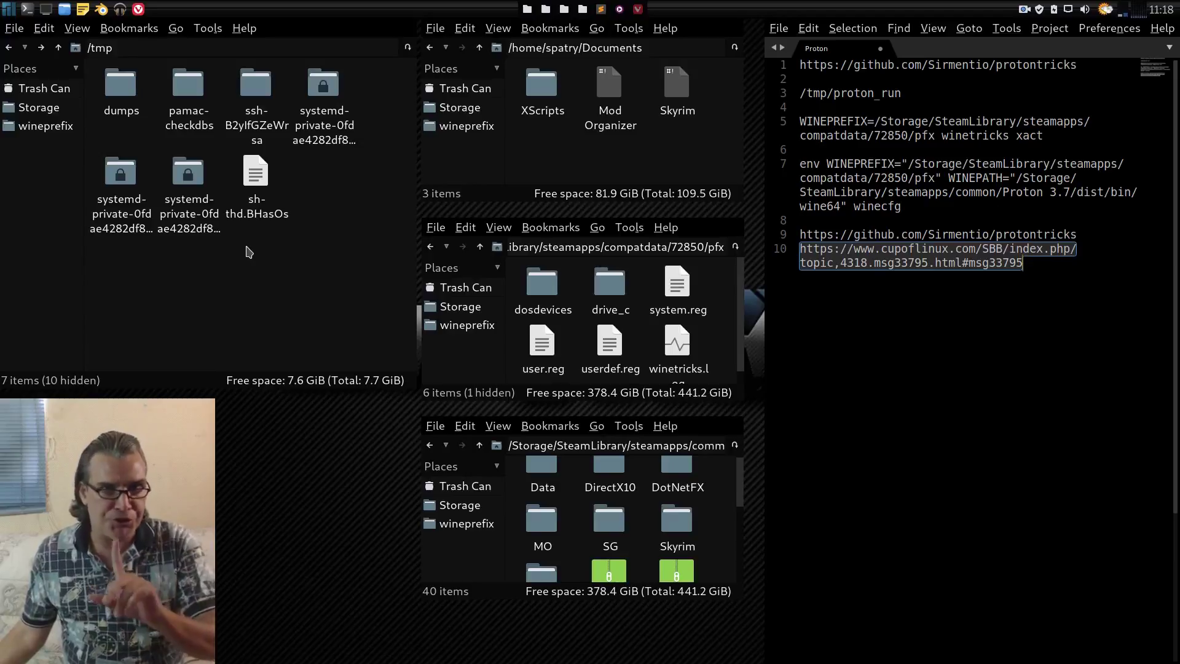
- Launch Steam from the application menu's Games category and show its tray game list
left_click(8, 9)
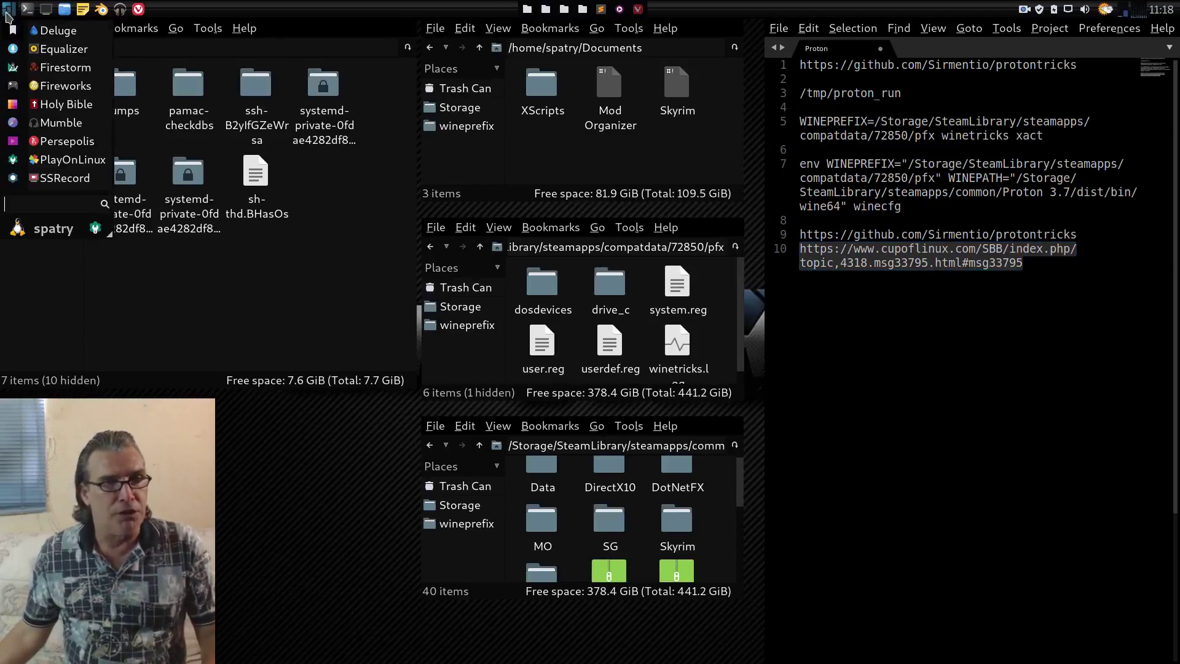
left_click(12, 86)
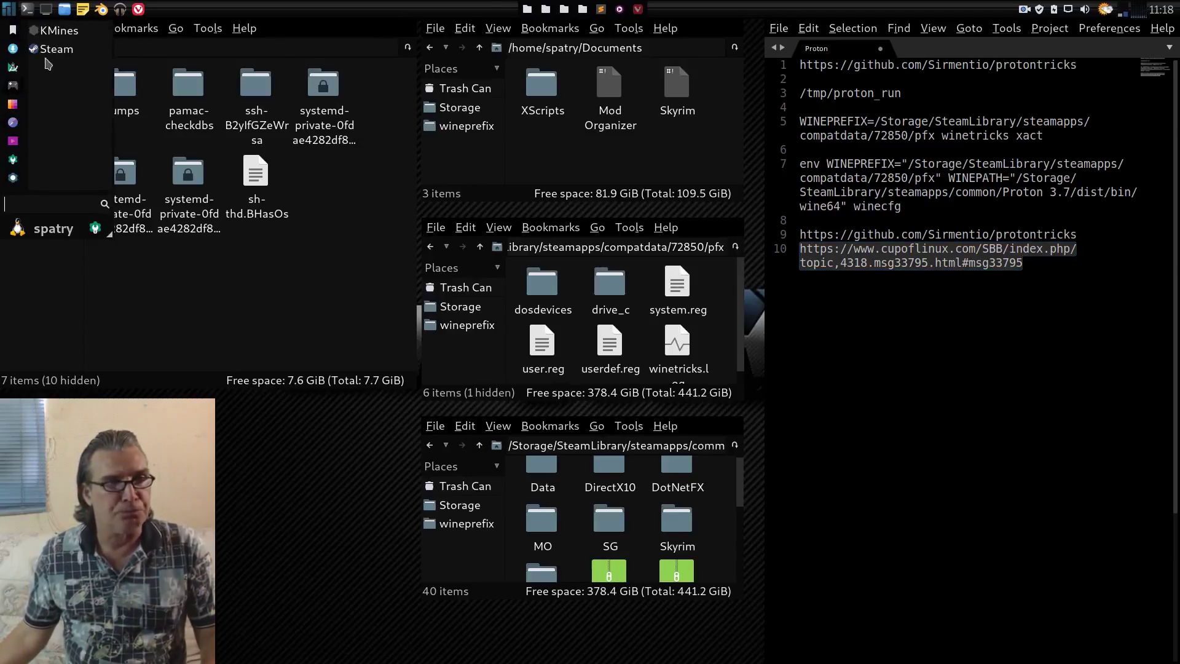
left_click(53, 56)
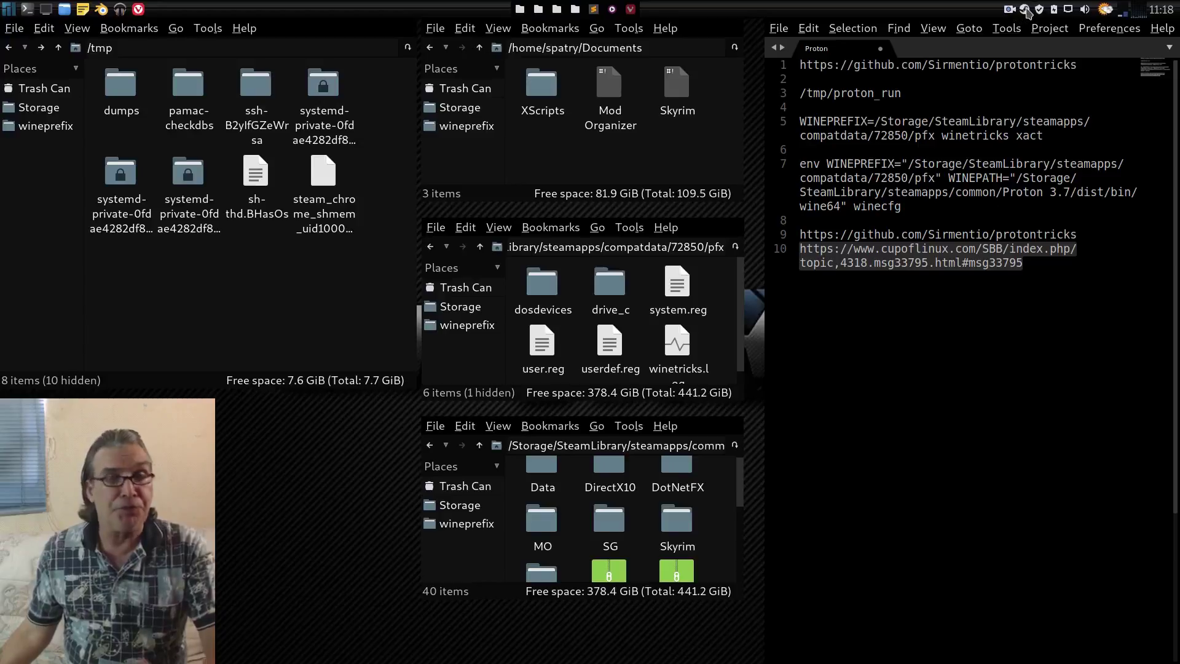
left_click(1026, 9)
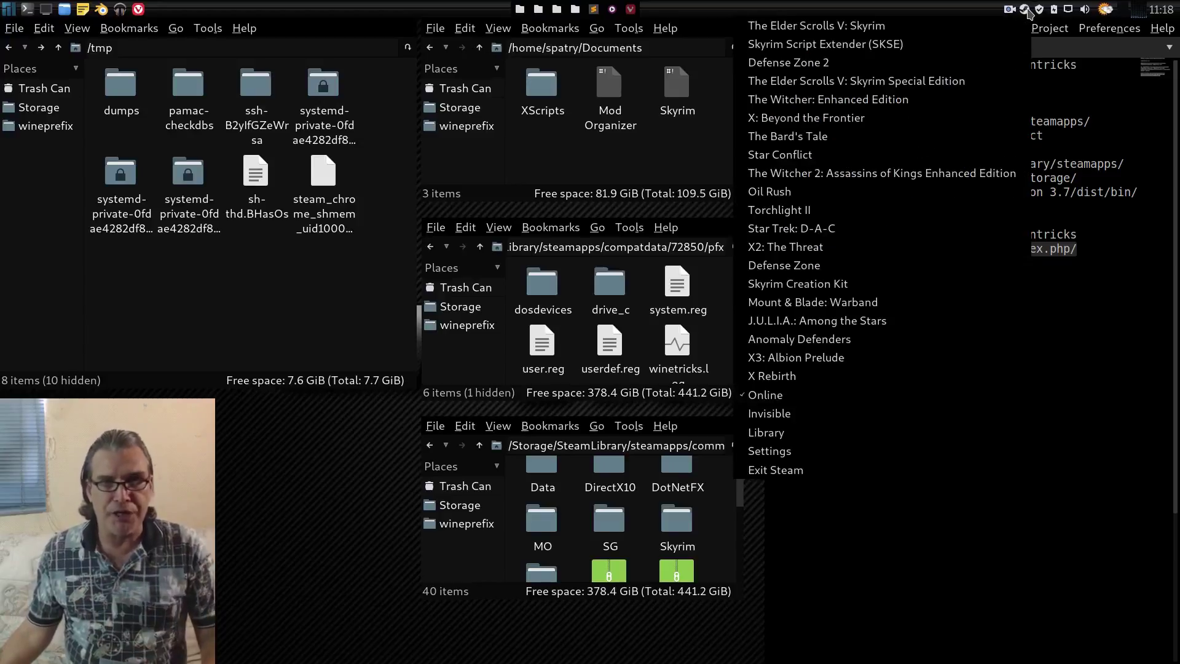
- Start Skyrim from Steam, exit its launcher, and load proton_run into the editor
left_click(908, 27)
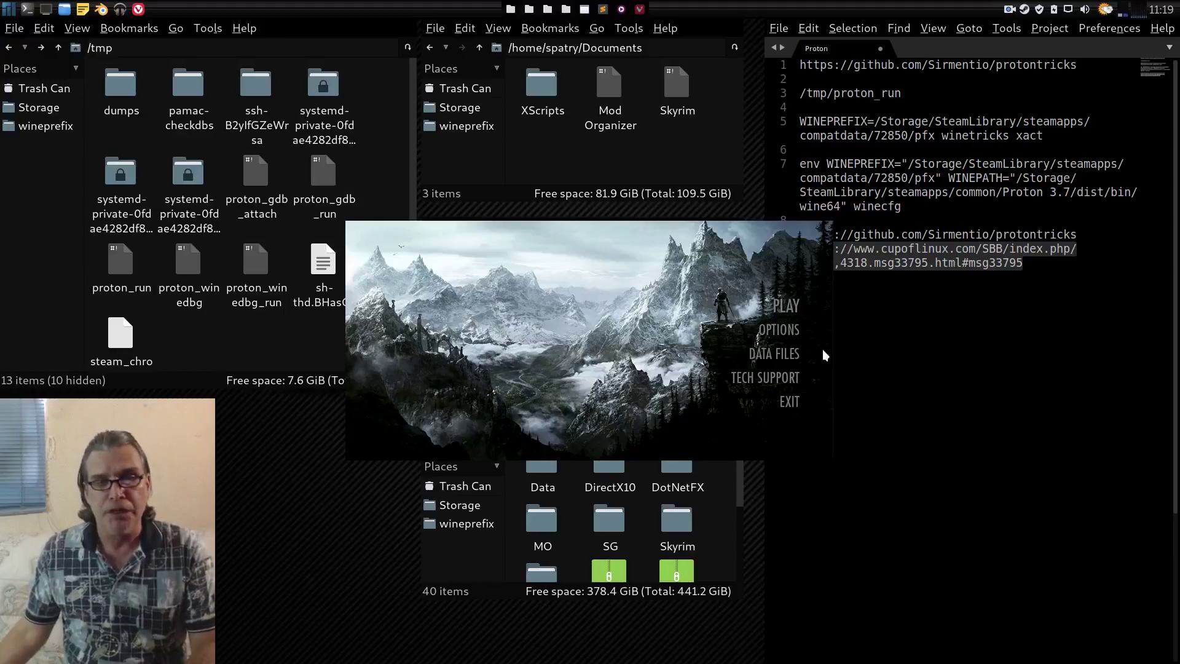
left_click(800, 408)
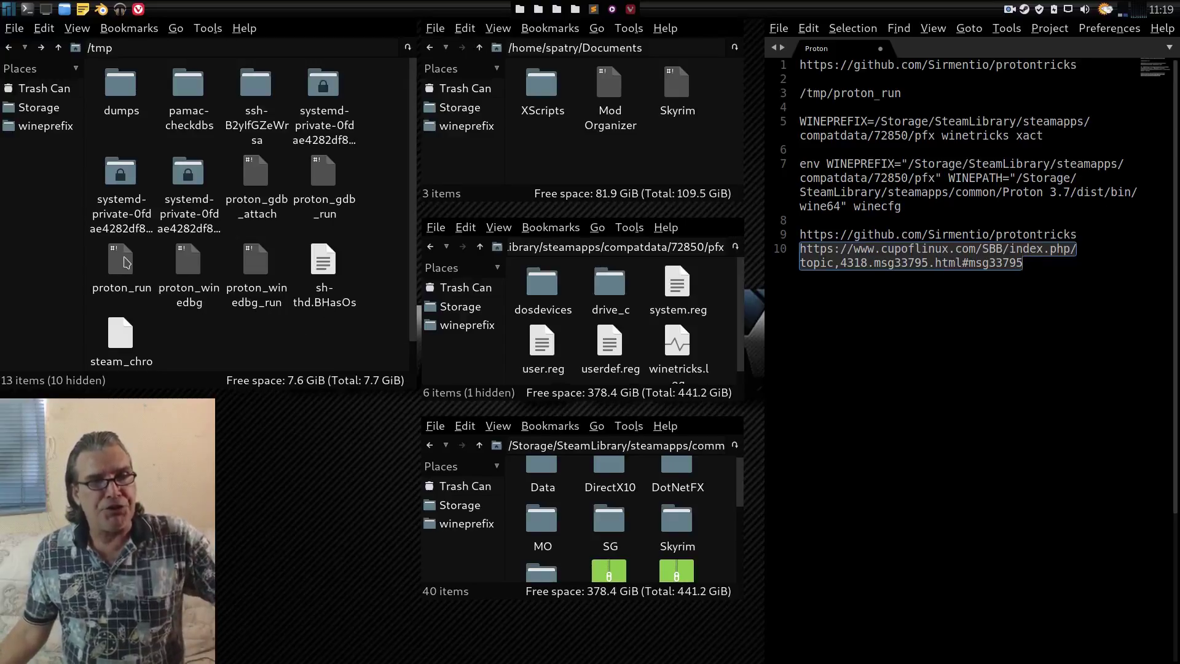
left_click_drag(126, 262, 932, 399)
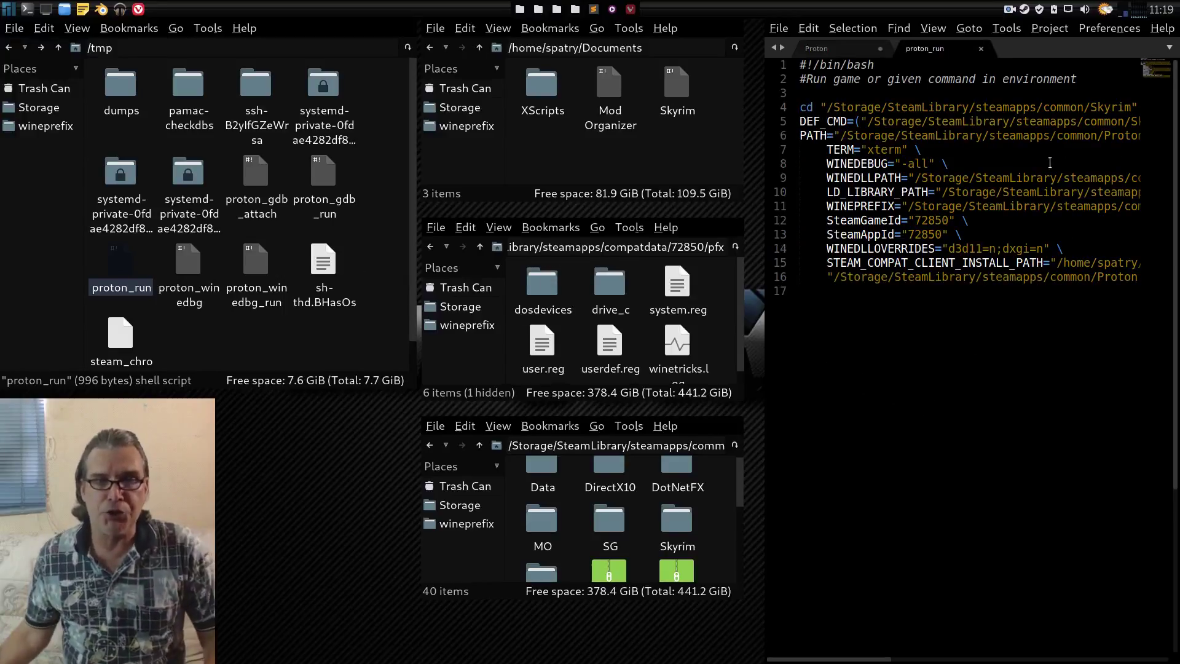
- Enable word wrap and select the SkyrimLauncher.exe DEF_CMD path on line 5
left_click(929, 31)
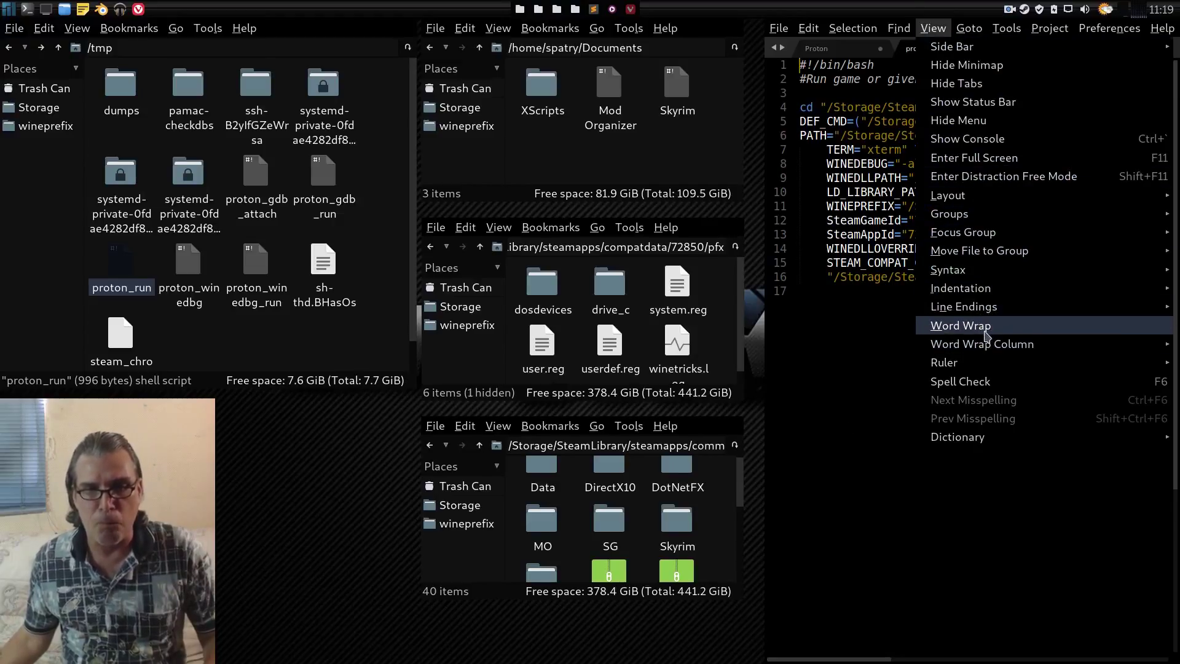
left_click(985, 327)
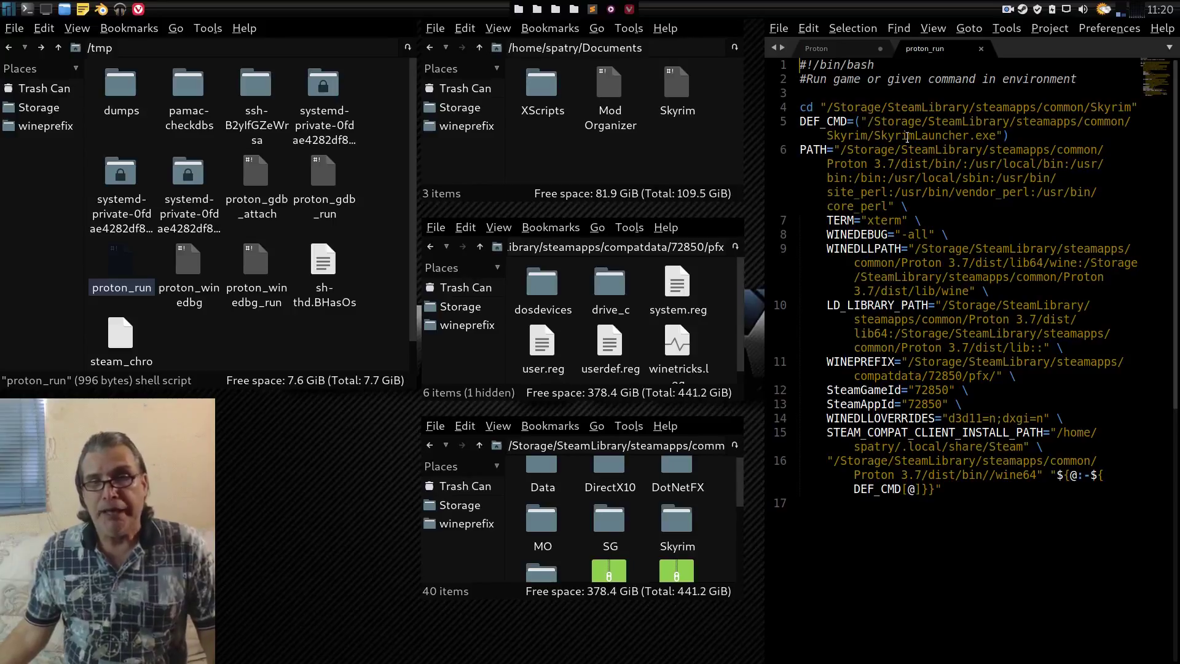
left_click_drag(867, 115, 991, 135)
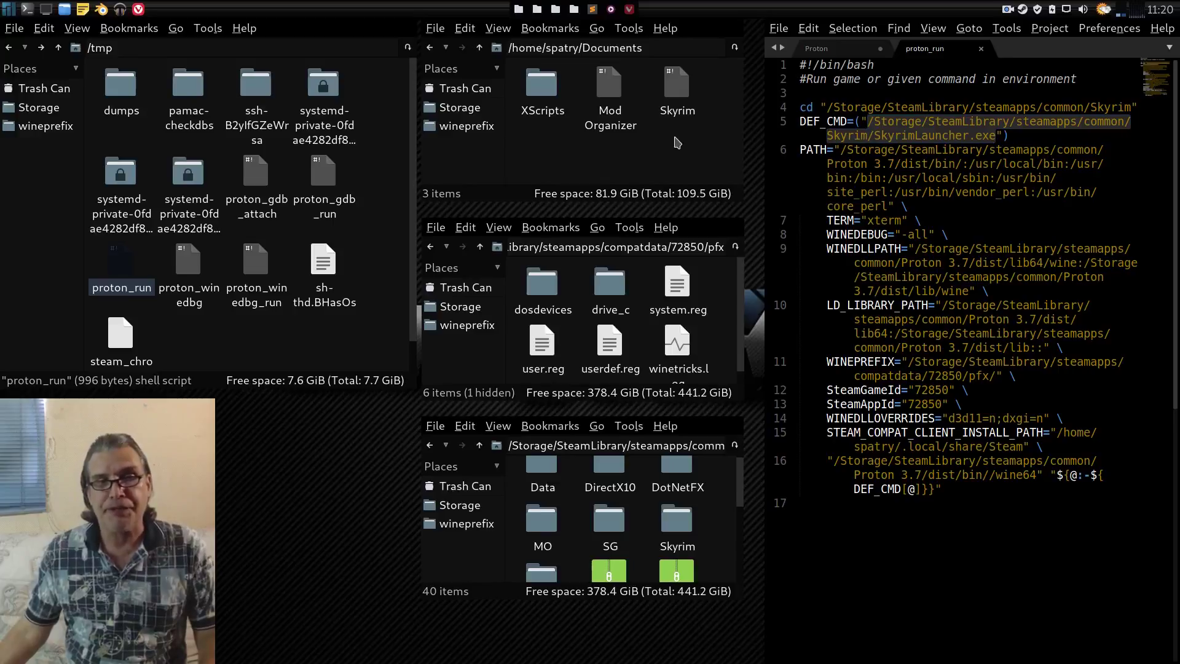
- Open the Skyrim script, highlight skse_loader.exe on line 5, then open the Mod Organizer script
left_click(676, 88)
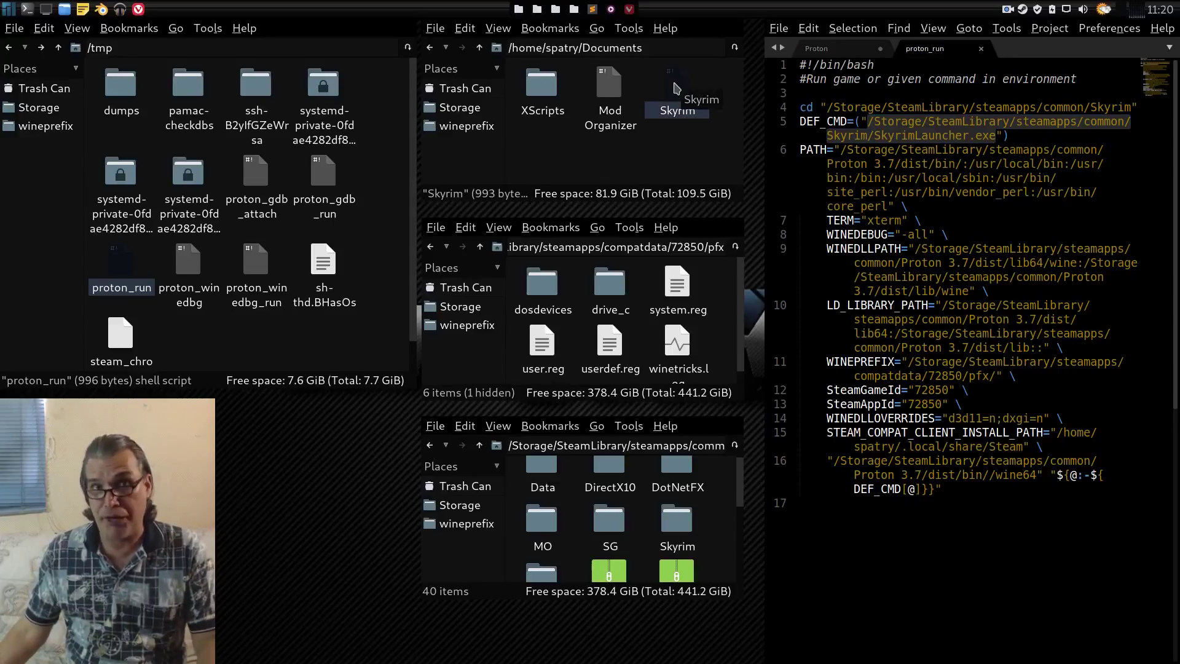
left_click_drag(676, 88, 925, 108)
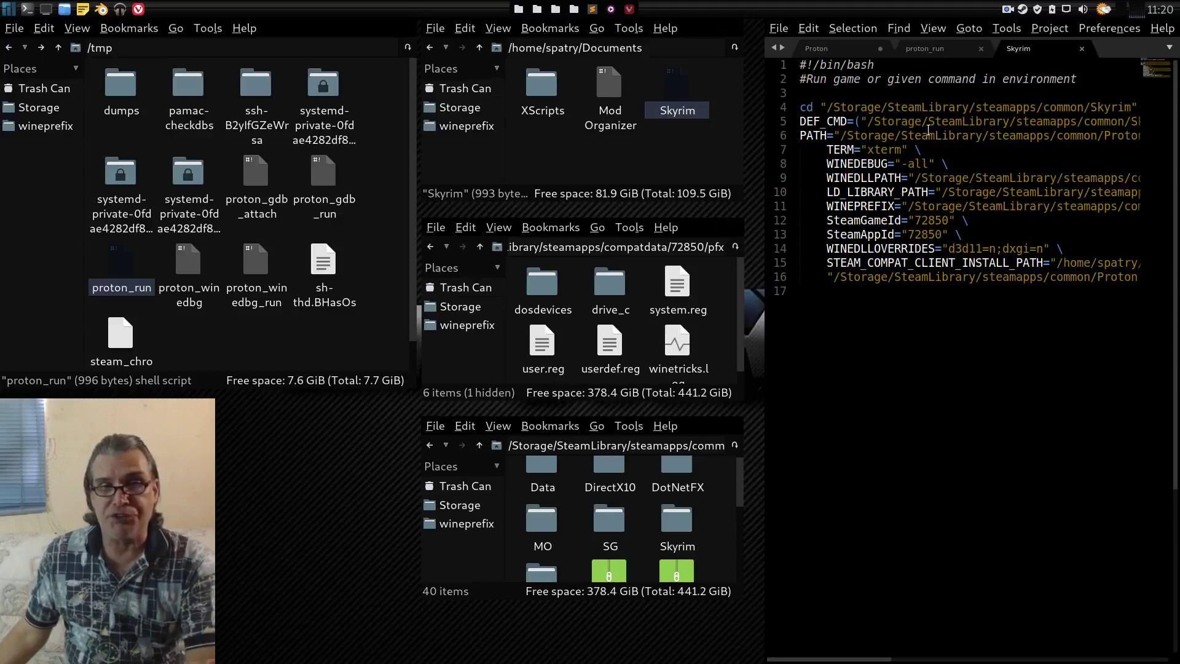
left_click_drag(867, 661, 969, 662)
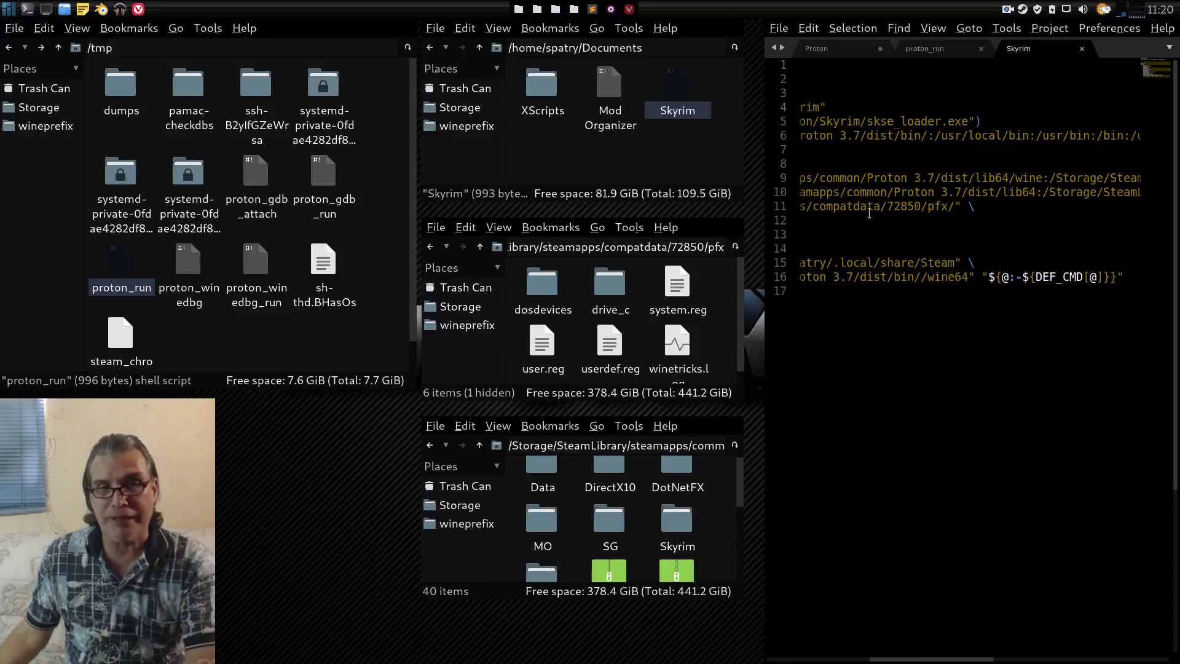
left_click_drag(867, 122, 967, 121)
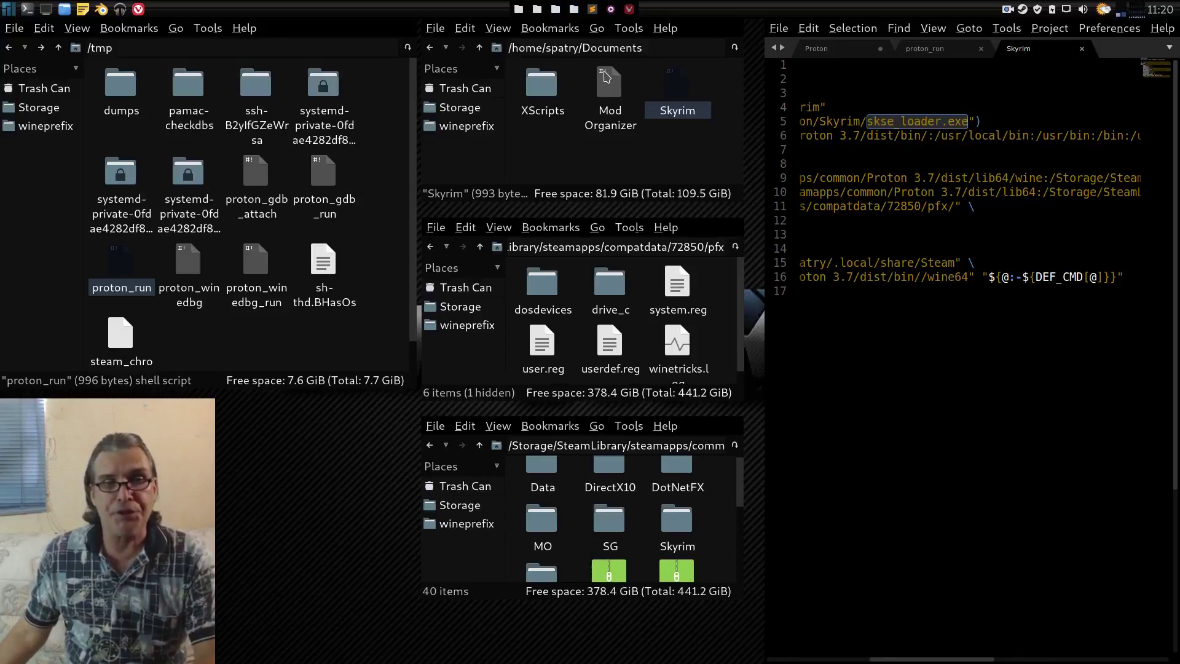
left_click_drag(605, 75, 861, 276)
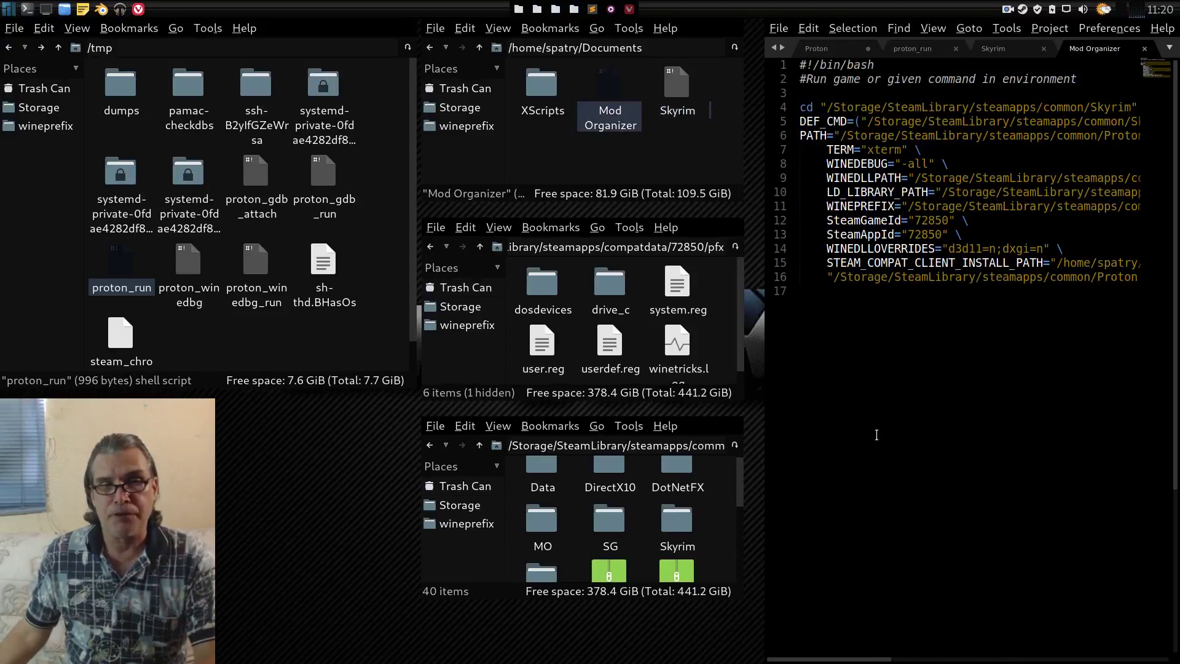
- Inspect the MO folder contents and enable word wrap on the Mod Organizer script
left_click_drag(829, 659, 900, 662)
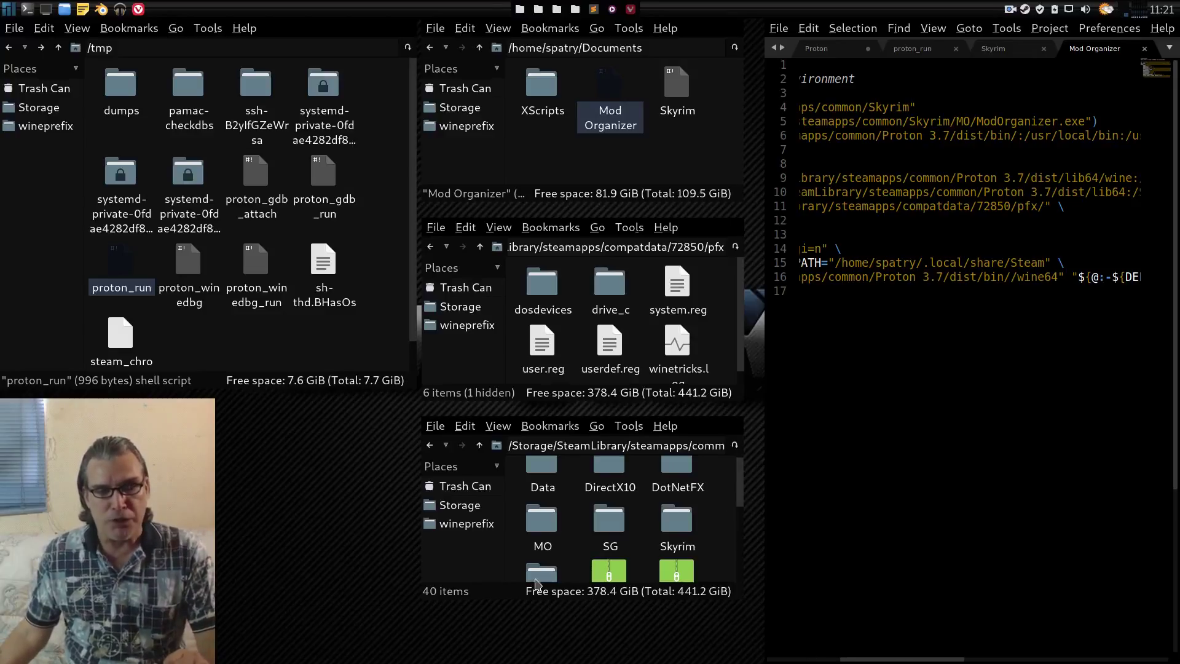
double_click(548, 532)
scroll(670, 494, "down", 10)
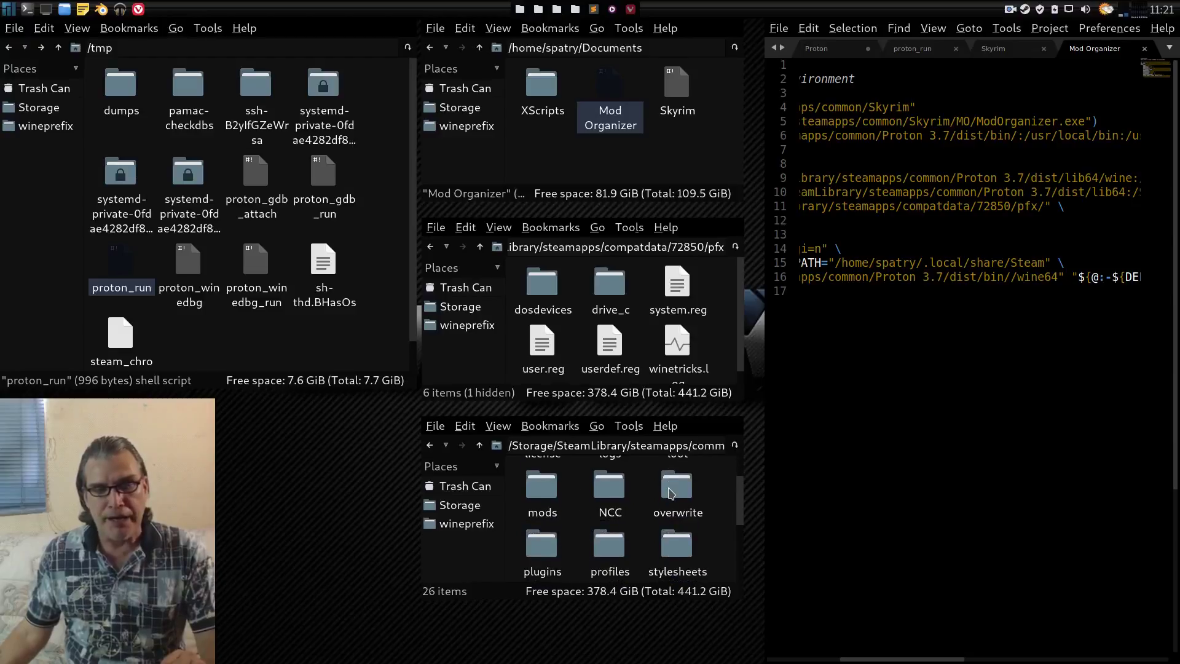
scroll(670, 493, "up", 10)
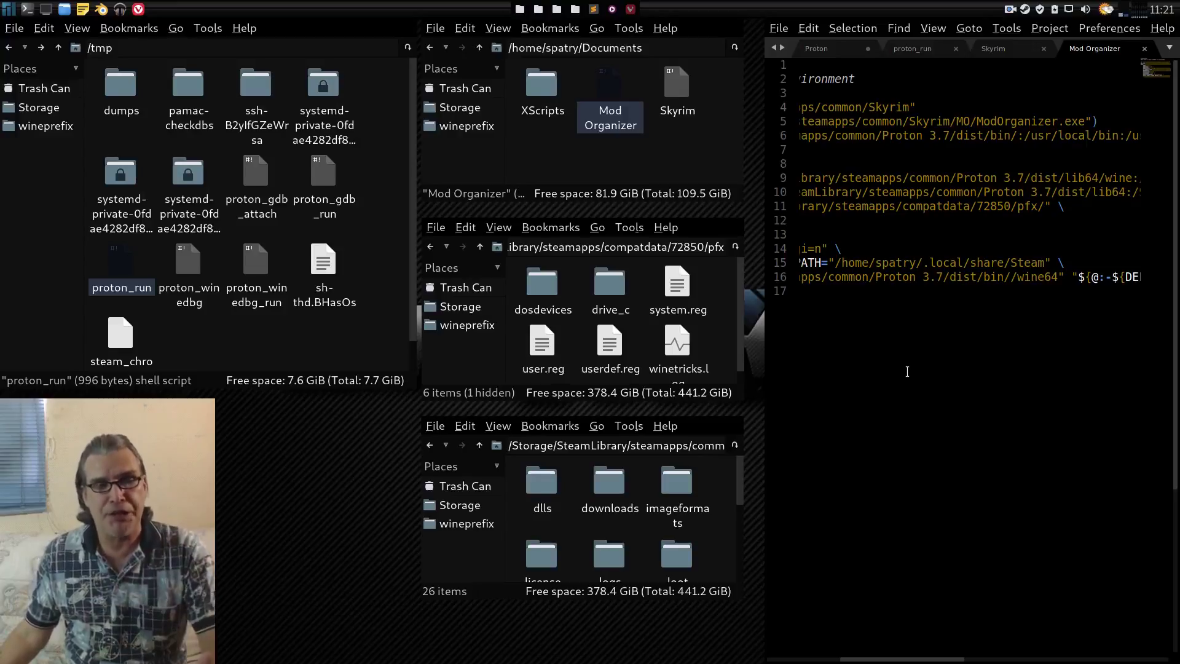
left_click_drag(934, 659, 869, 662)
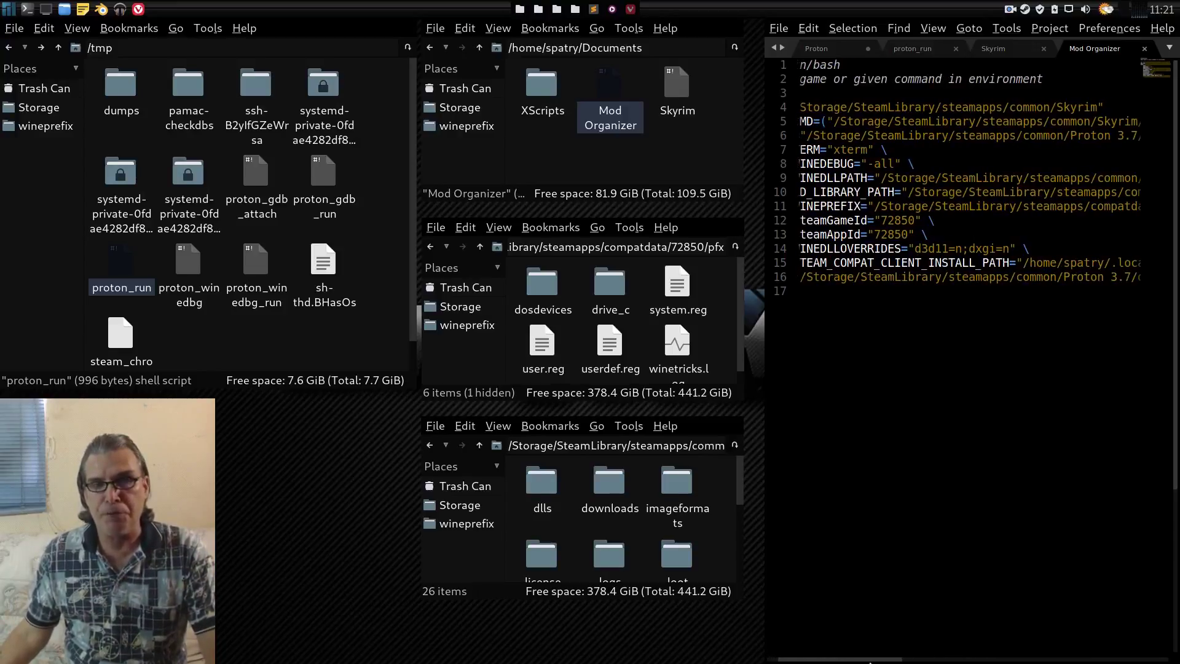
left_click(935, 29)
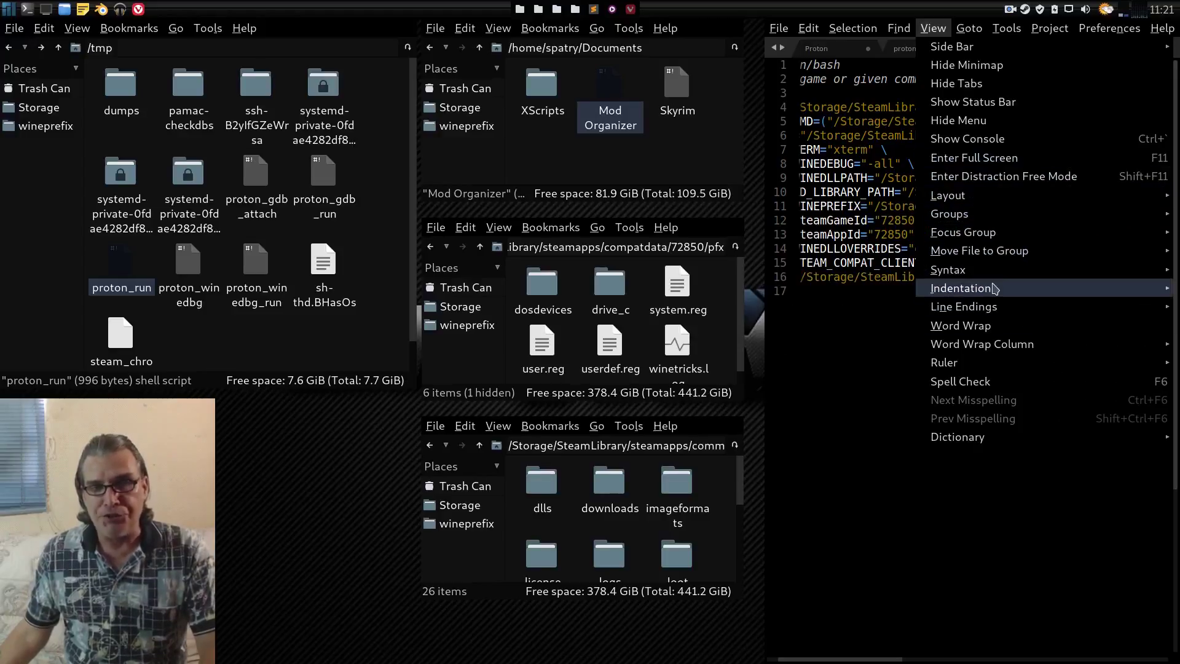
left_click(989, 326)
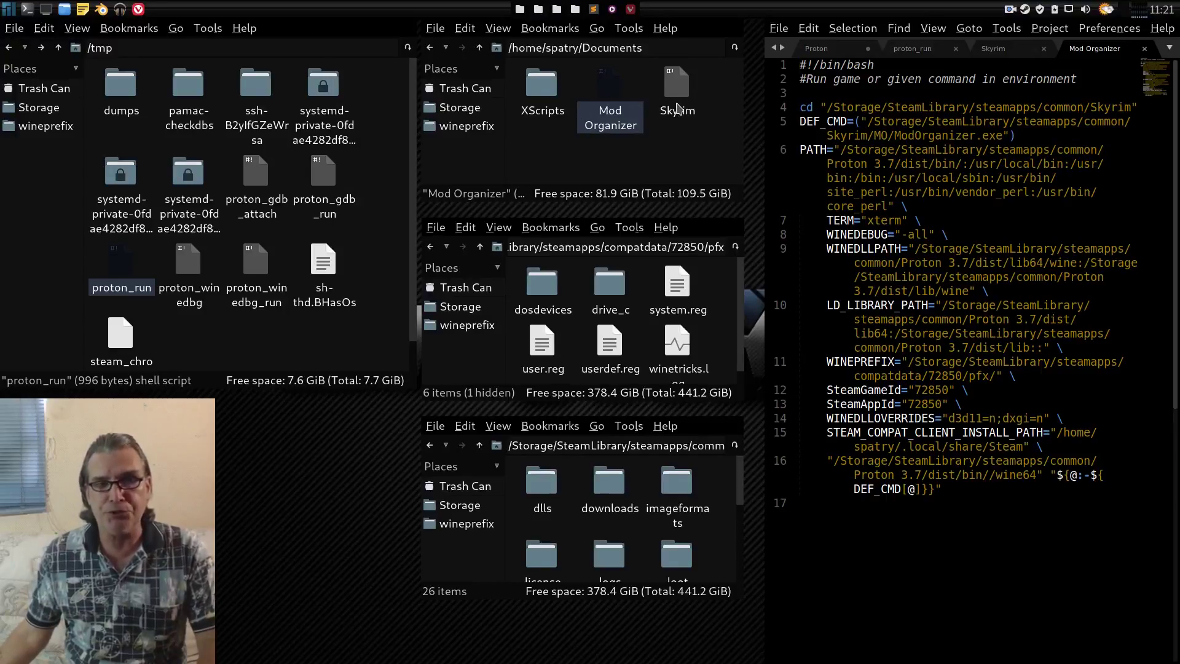
double_click(615, 97)
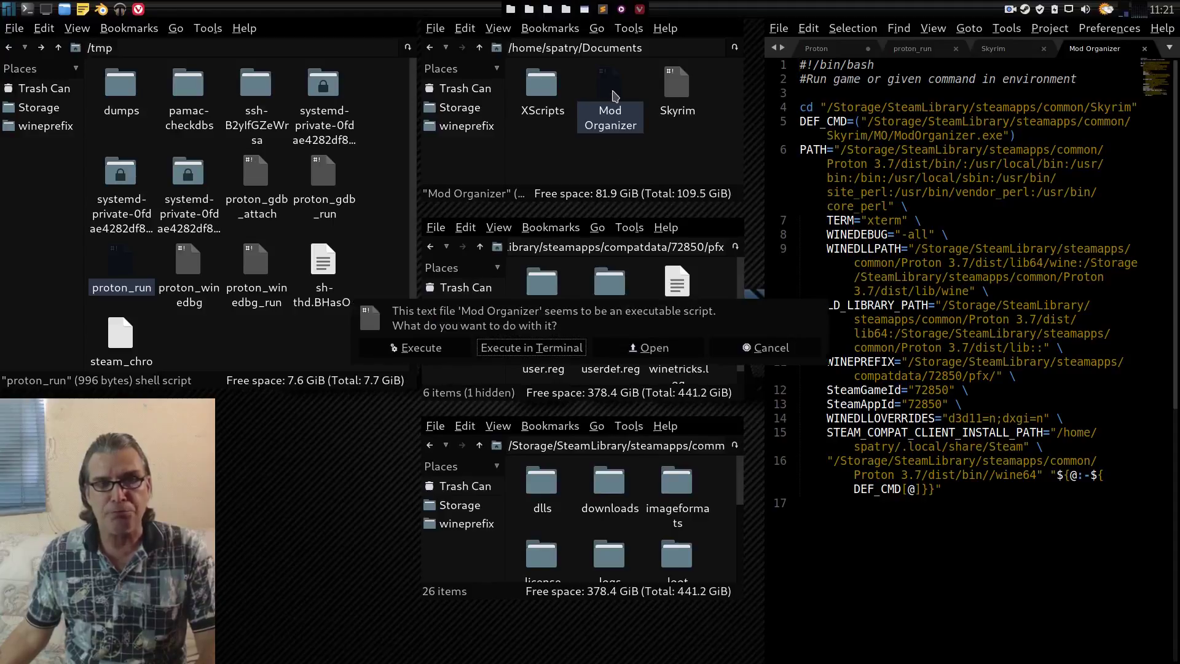
left_click(425, 351)
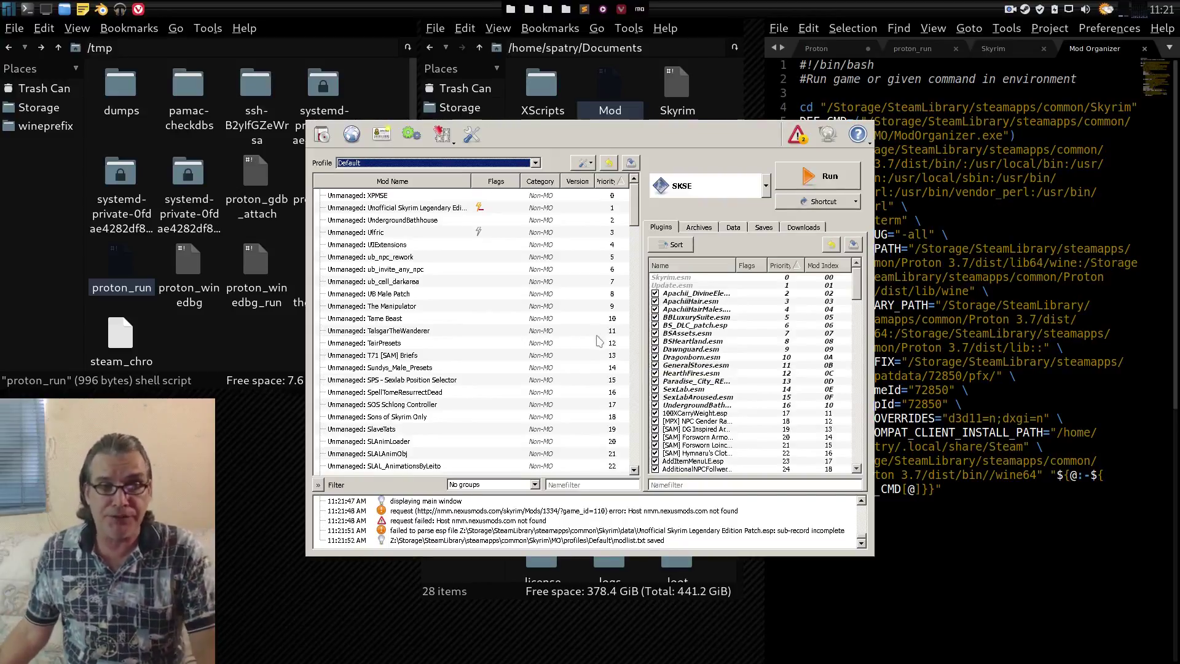
left_click_drag(638, 205, 634, 339)
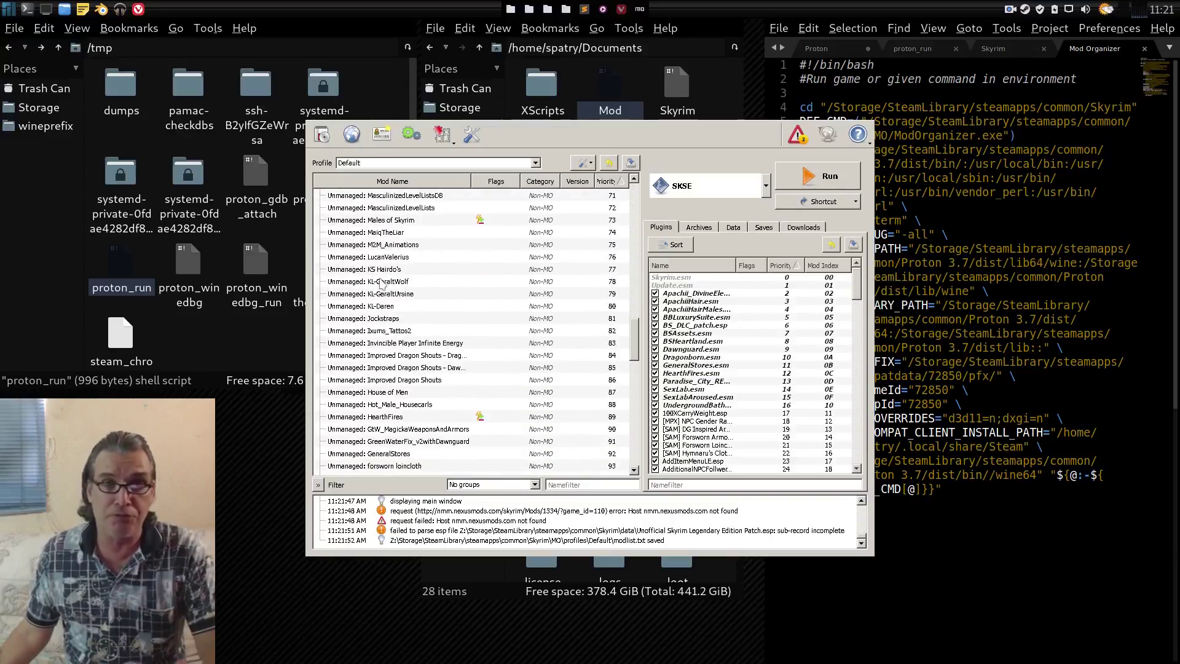
left_click_drag(636, 344, 628, 209)
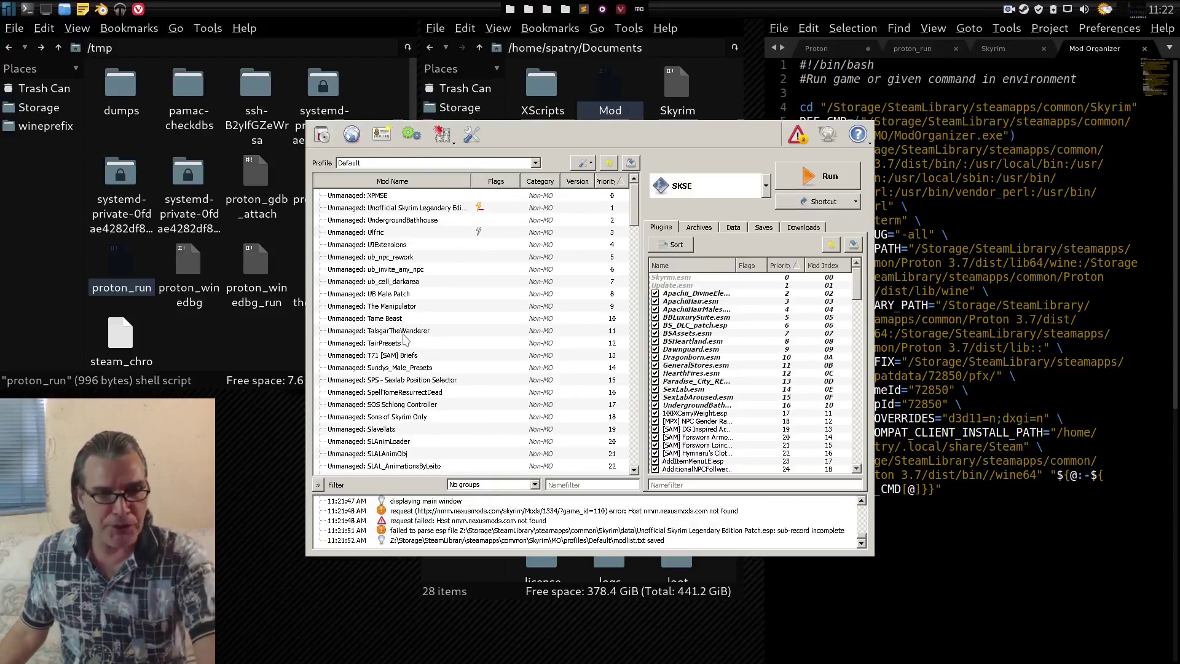
key("alt+space")
left_click(353, 333)
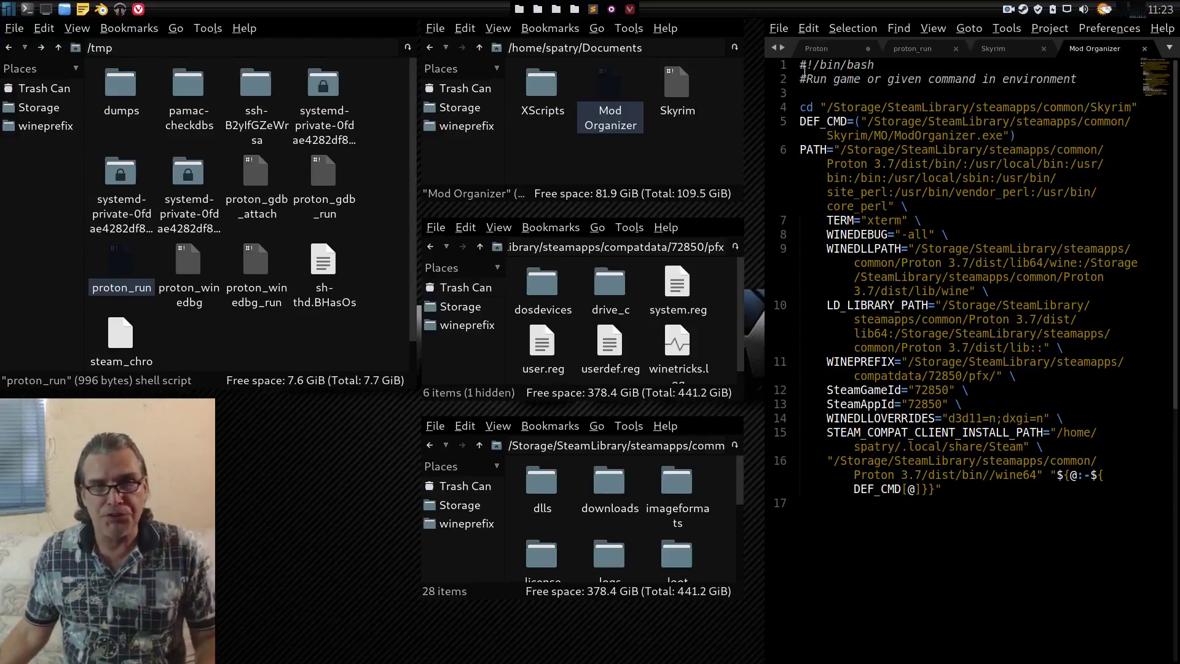
left_click(816, 49)
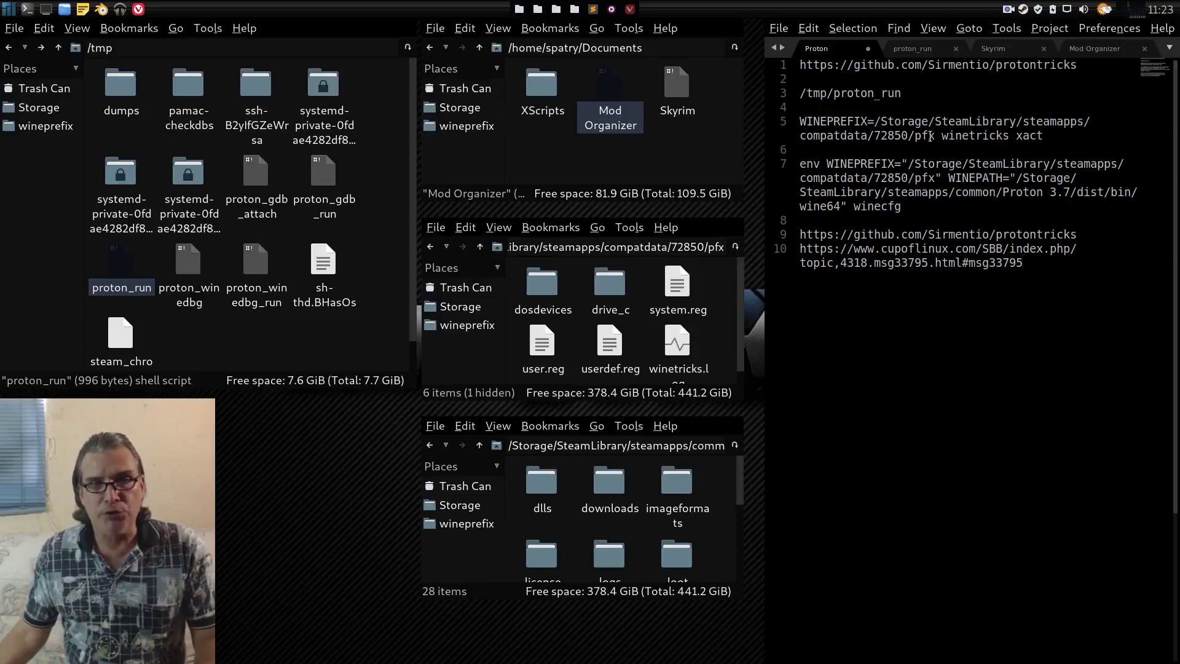
- Select the full WINEPREFIX winetricks xact command on line 5 and copy it
left_click_drag(935, 136, 233, 122)
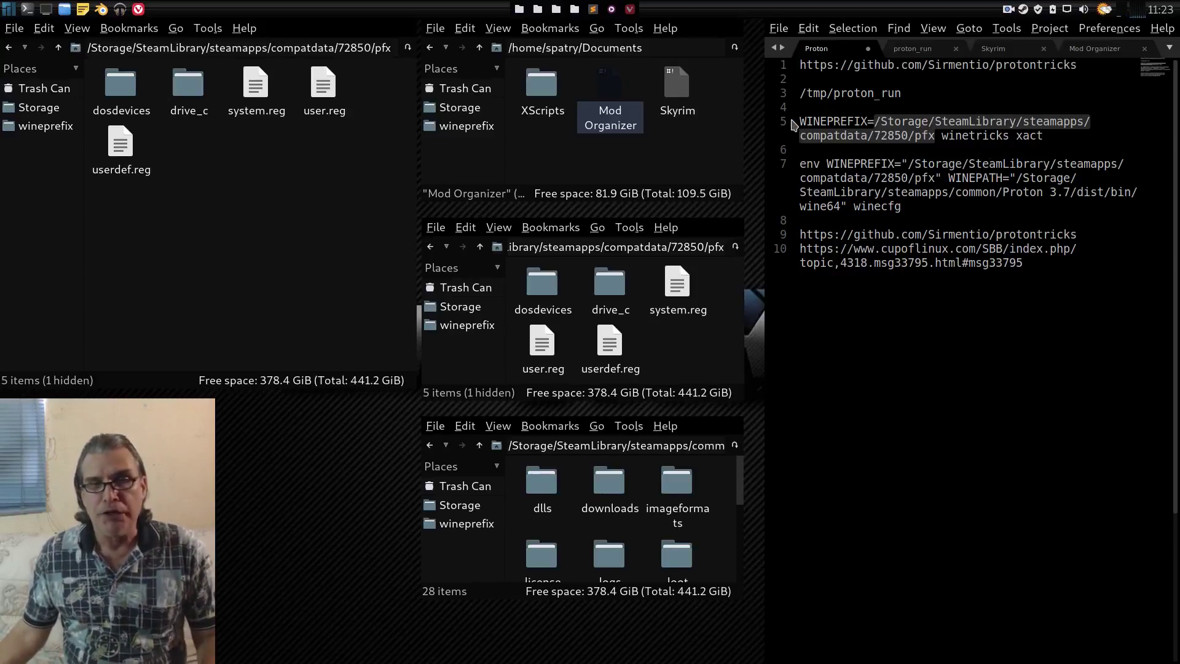
left_click_drag(799, 120, 922, 121)
left_click_drag(965, 126, 936, 135)
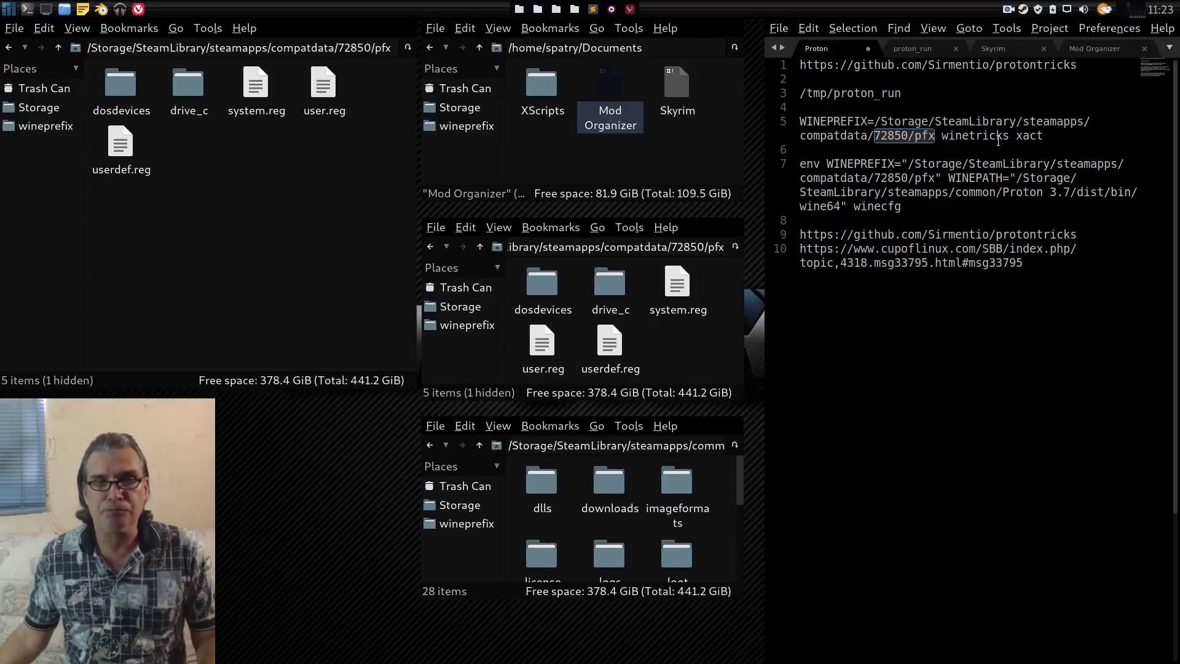
left_click_drag(1045, 135, 786, 121)
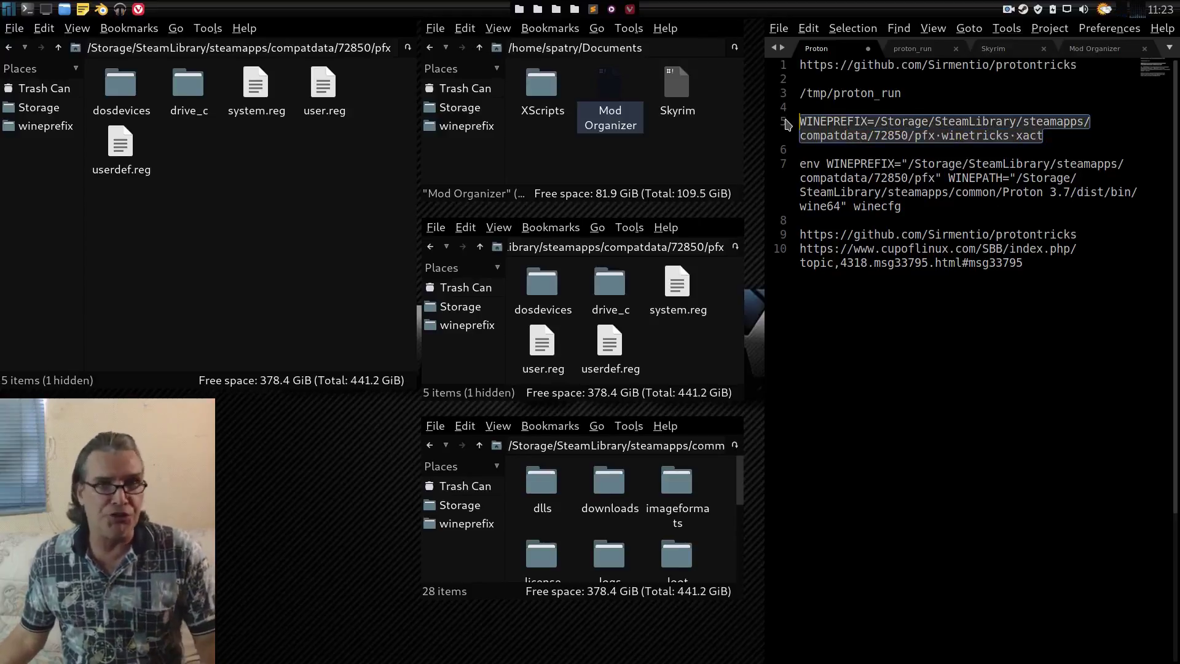
right_click(860, 117)
left_click(879, 148)
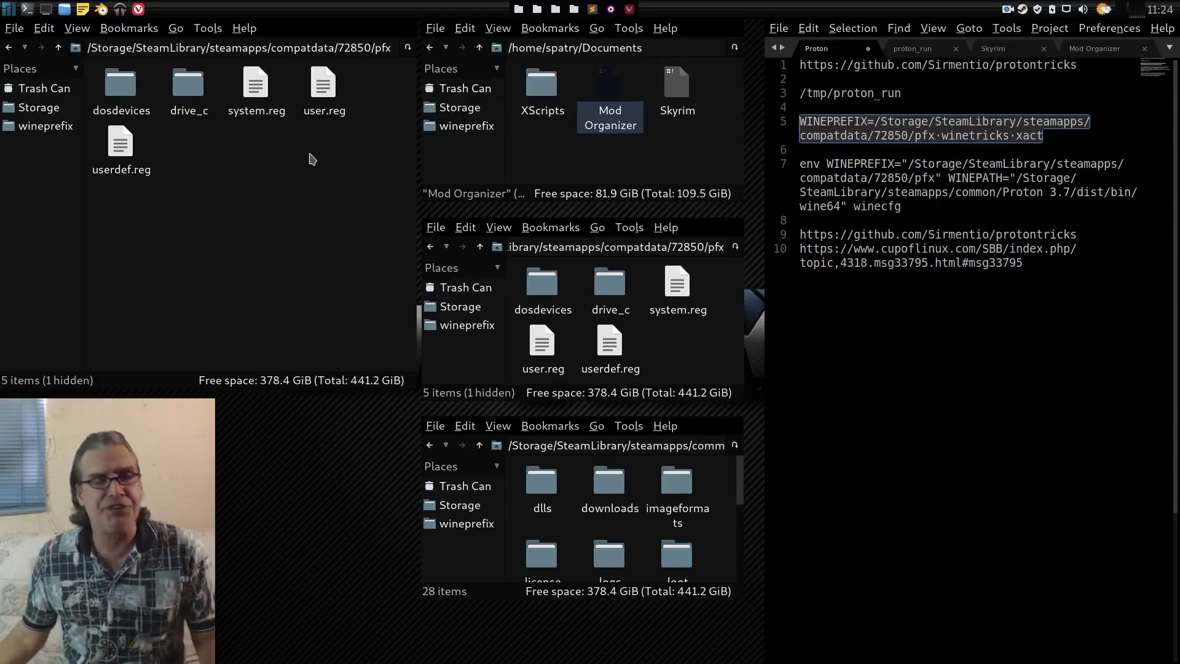
left_click(27, 9)
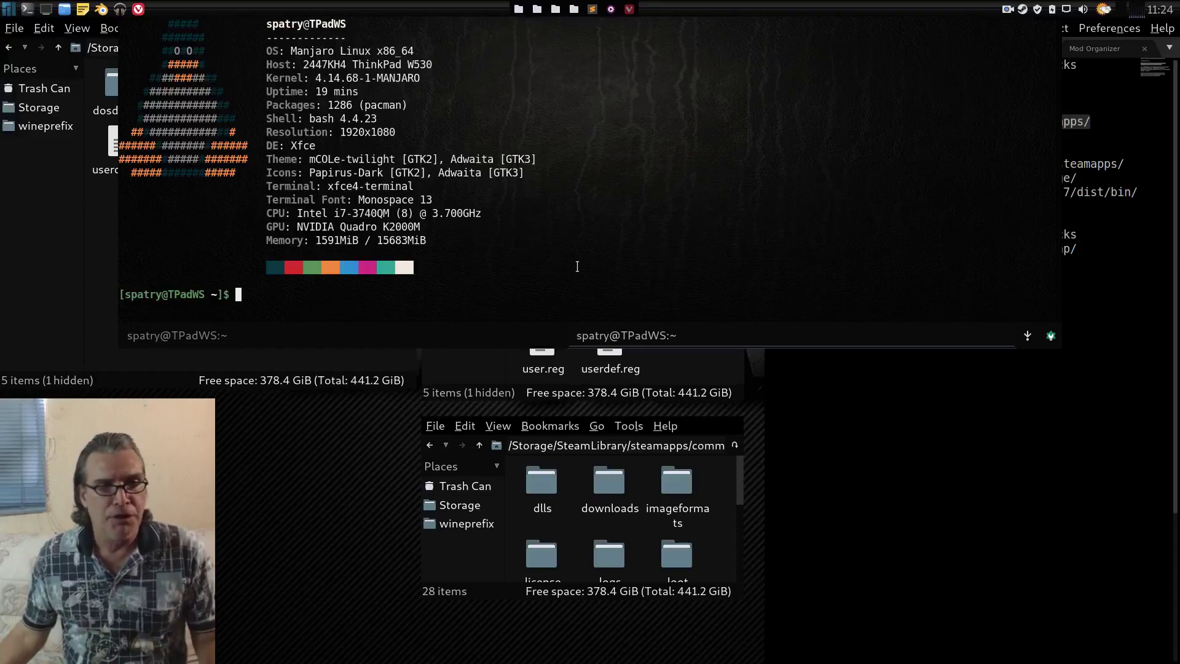
- Paste and run the WINEPREFIX winetricks xact command in the terminal
right_click(576, 266)
left_click(607, 355)
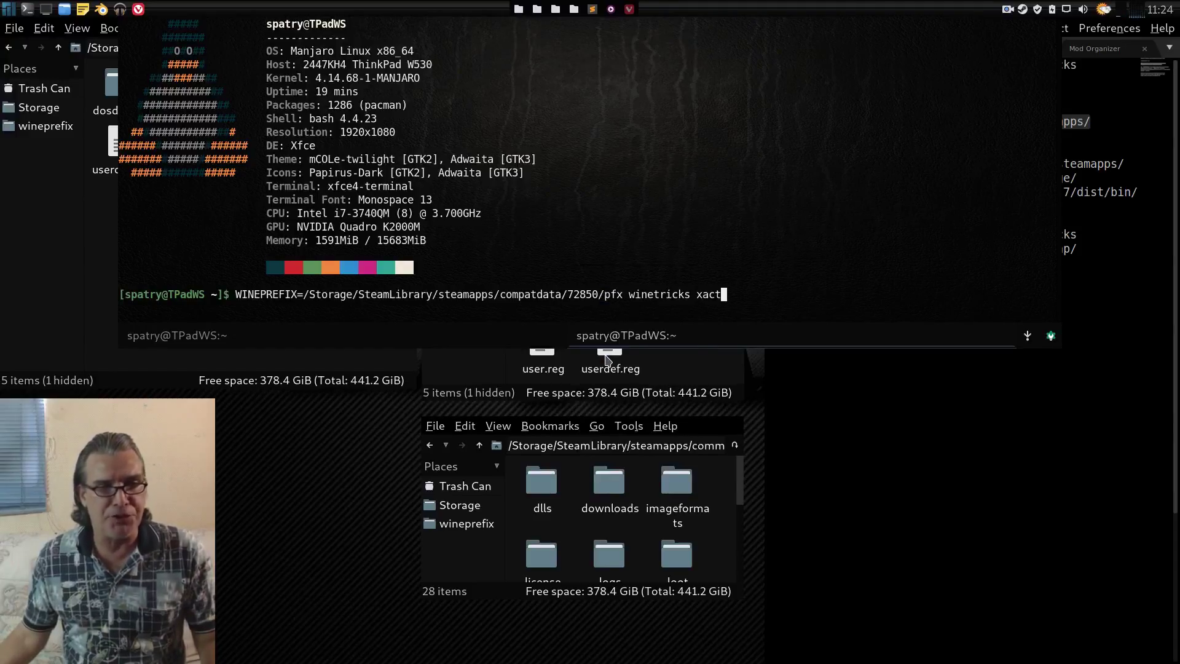
key("Return")
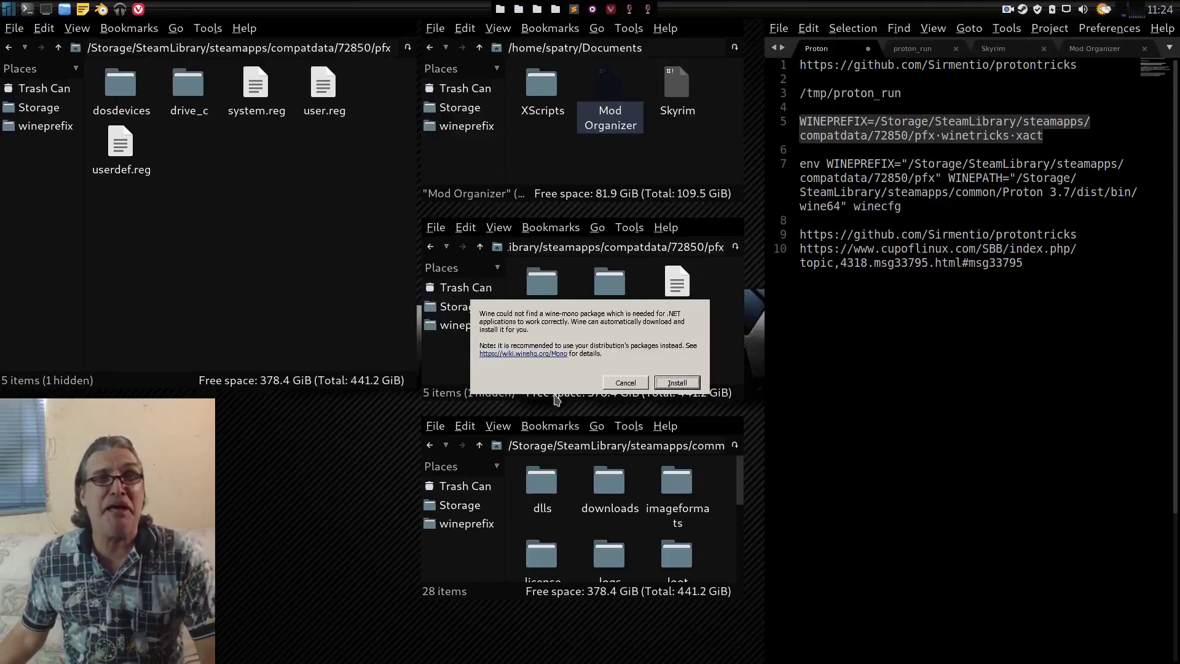
- Cancel the Wine Mono and Wine Gecko install prompts and check the terminal output
left_click(623, 383)
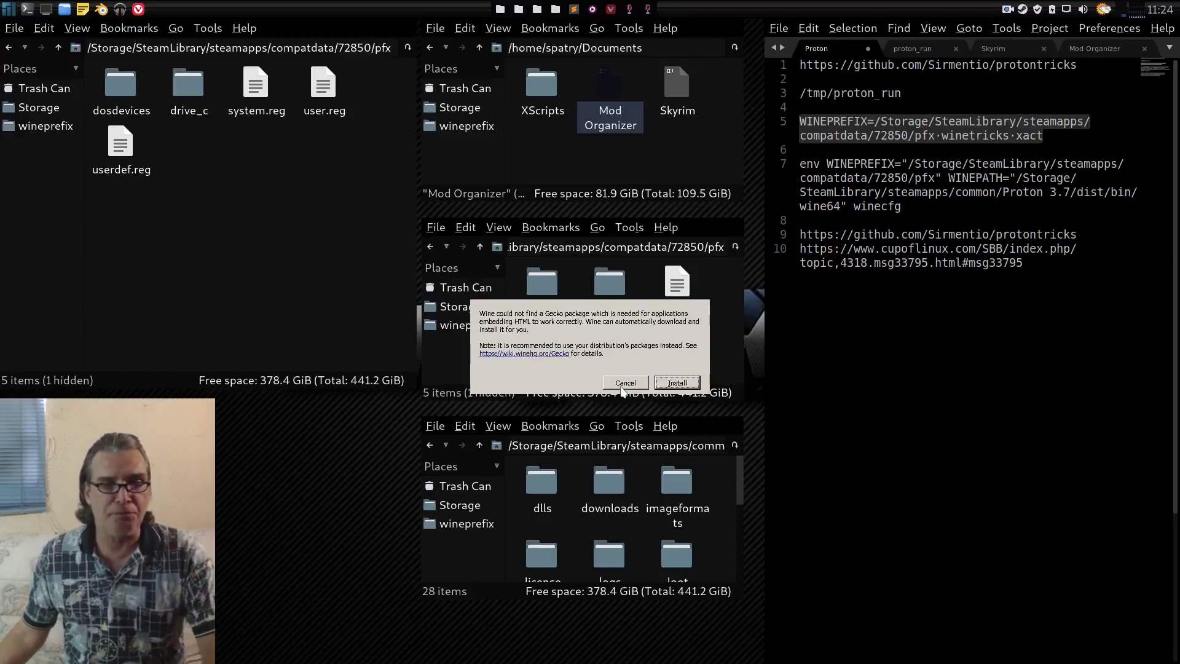
left_click(622, 385)
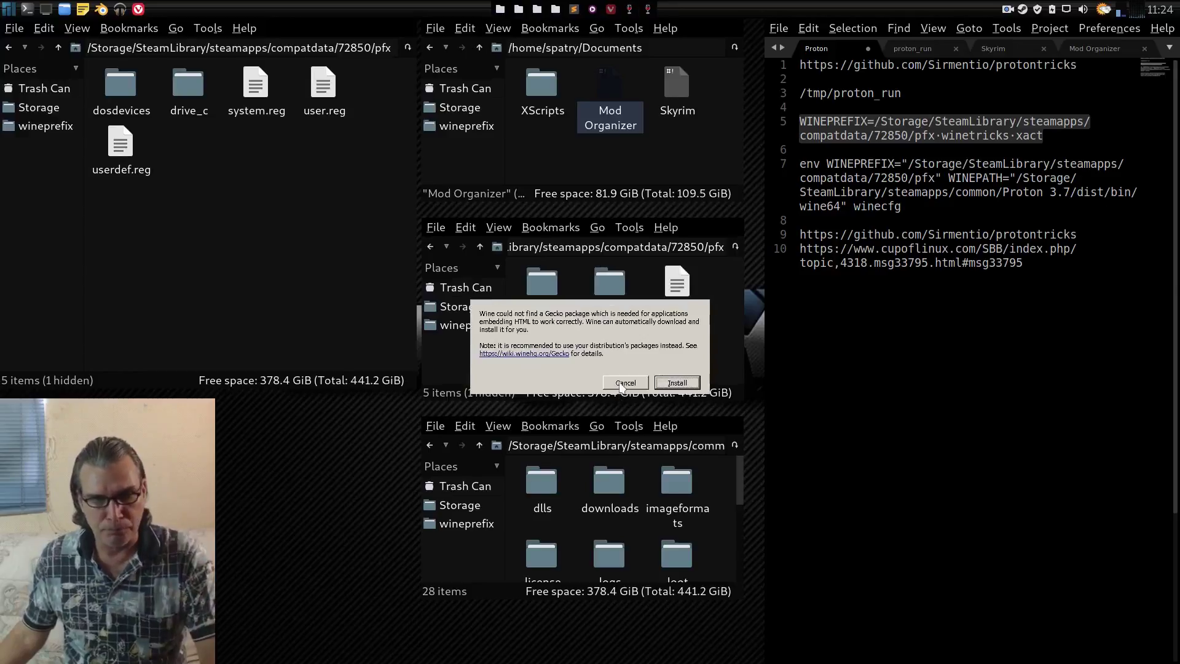
left_click(623, 384)
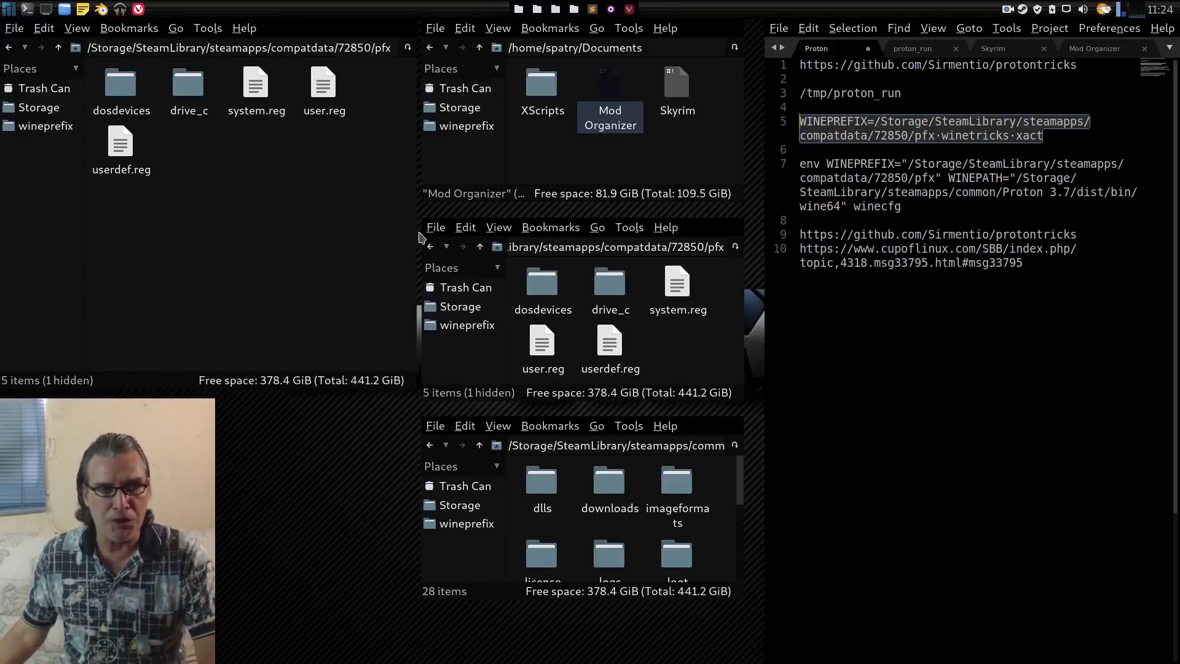
left_click(27, 9)
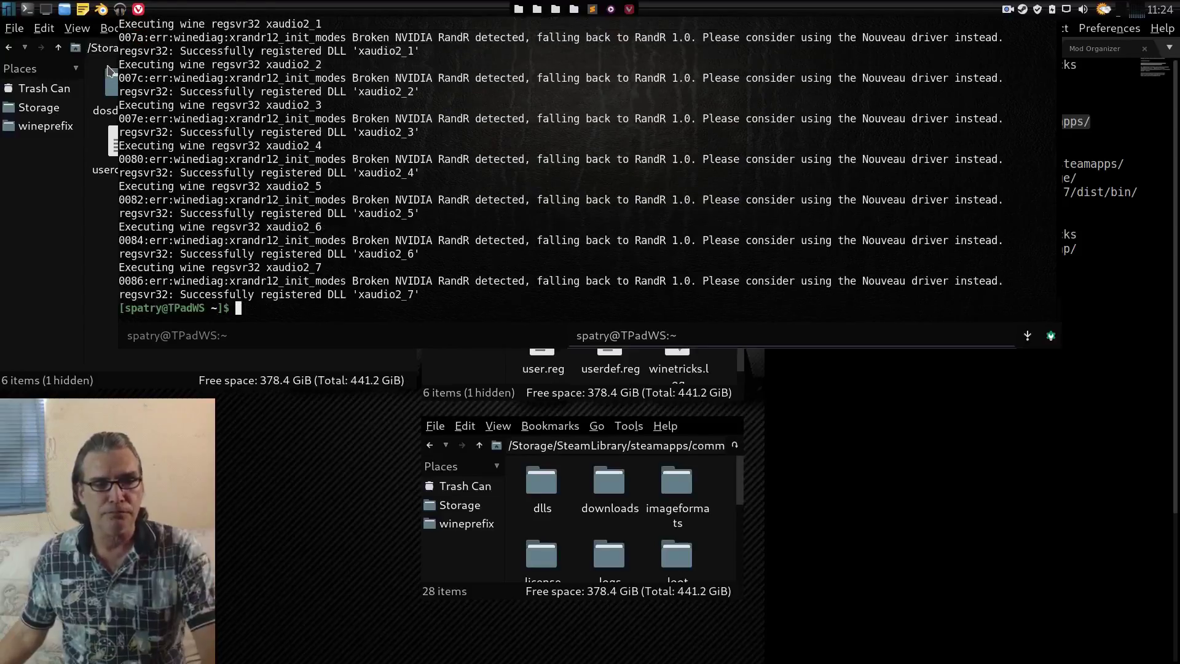
- Hide the terminal and open the prefix's winetricks.log in Sublime Text
left_click(97, 239)
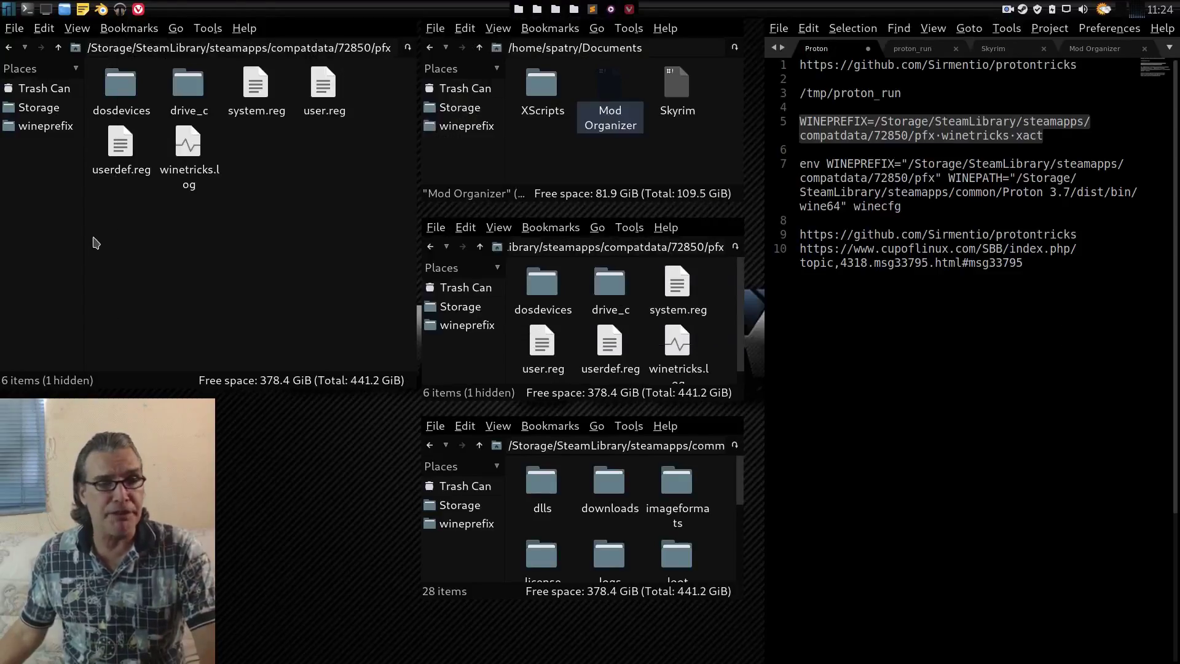
left_click(181, 143)
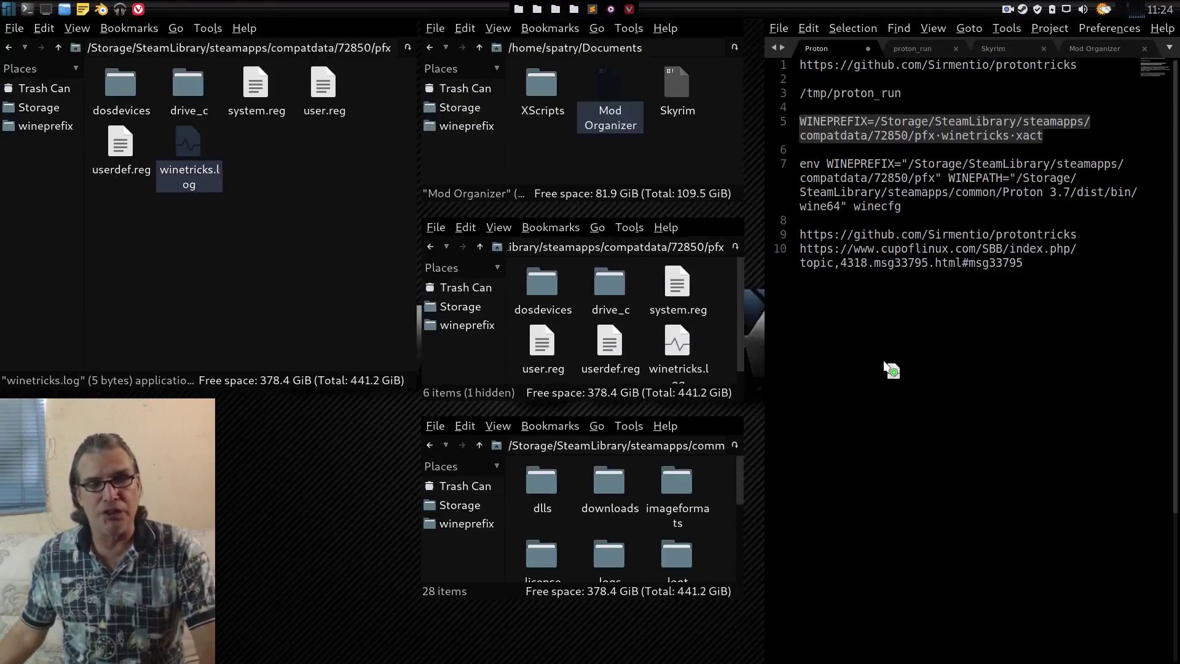
key("Return")
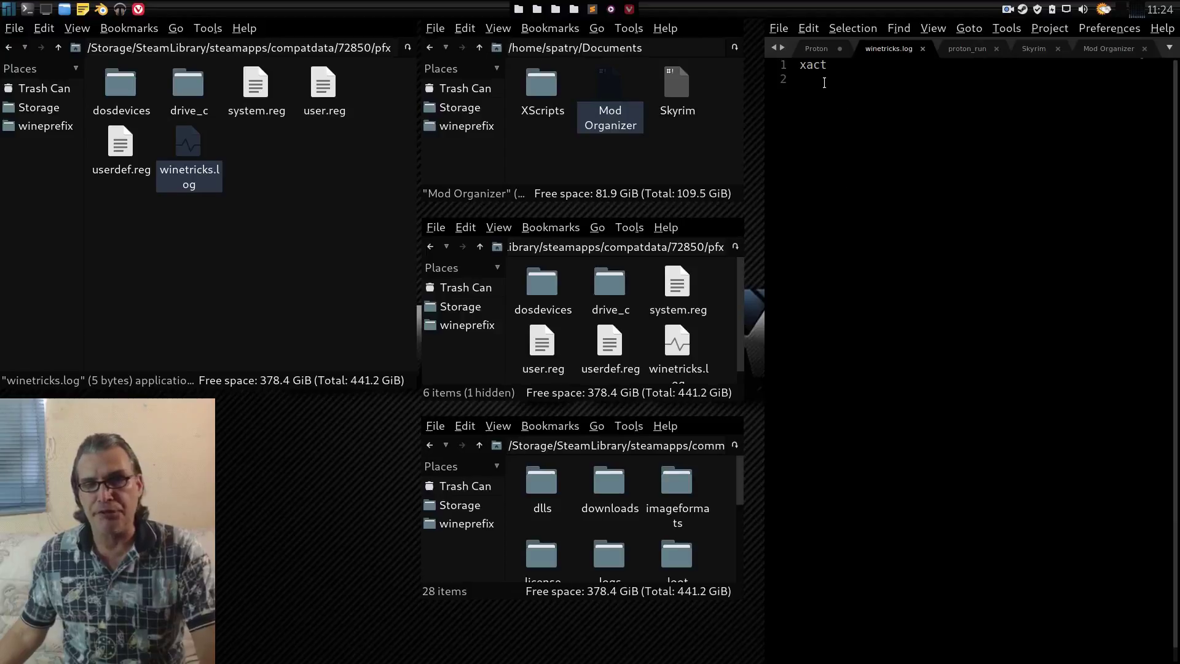
double_click(181, 101)
- In the prefix's users folder, trash the user's profile folder, then return to drive_c
double_click(315, 97)
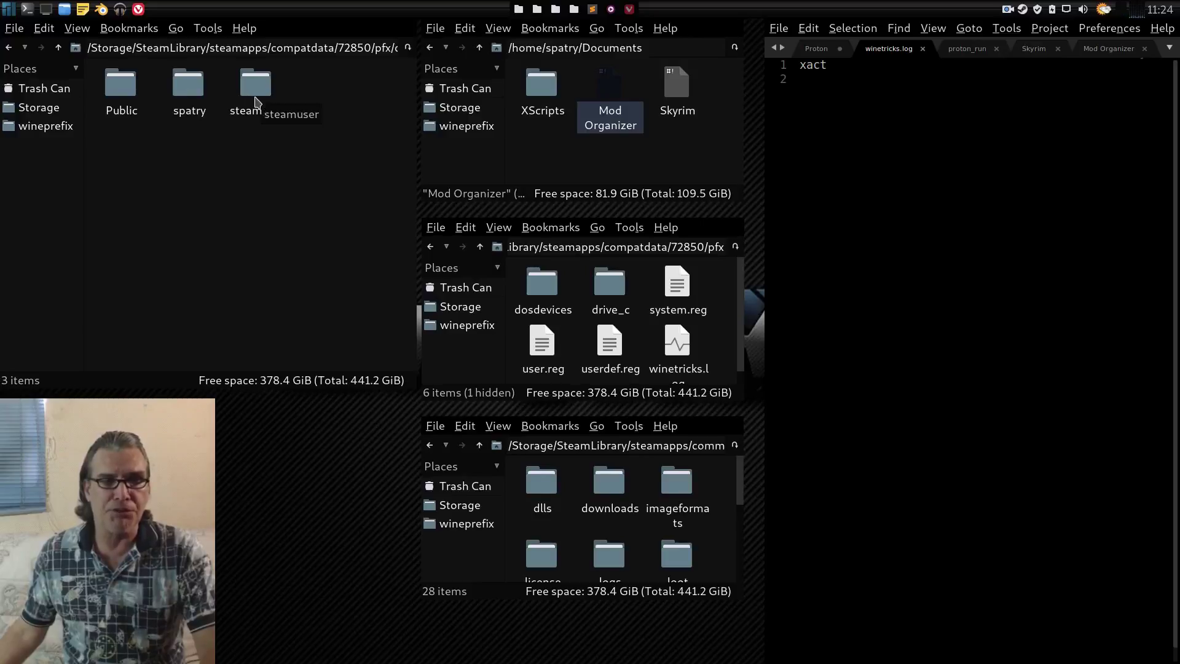
right_click(175, 91)
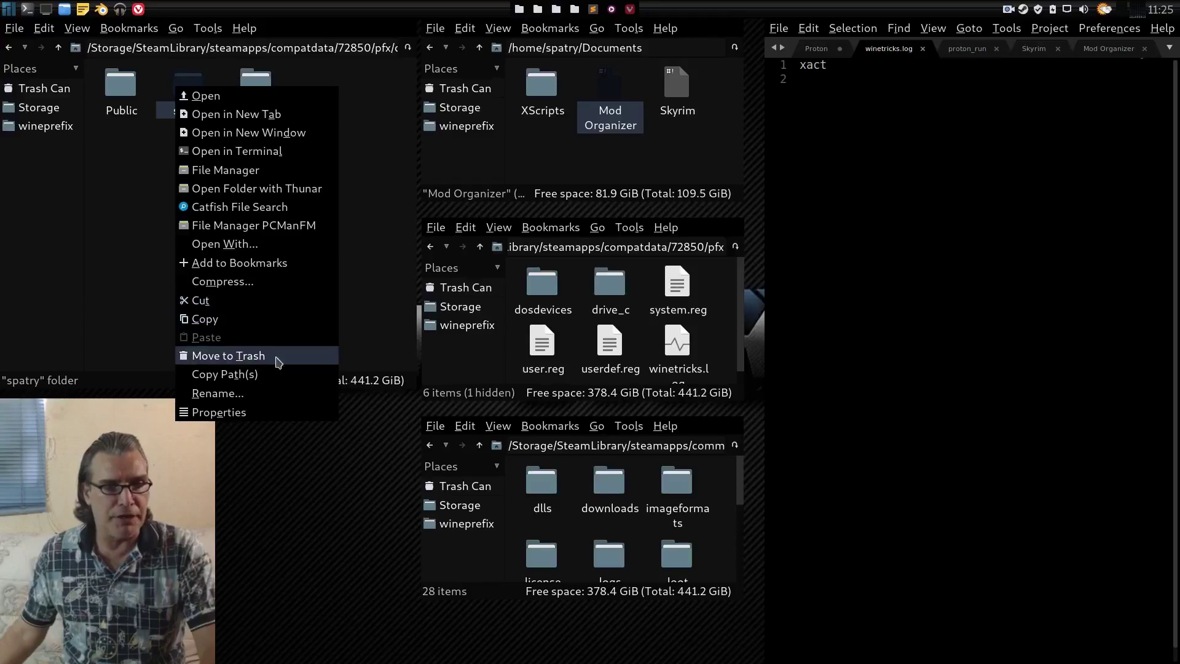
left_click(236, 356)
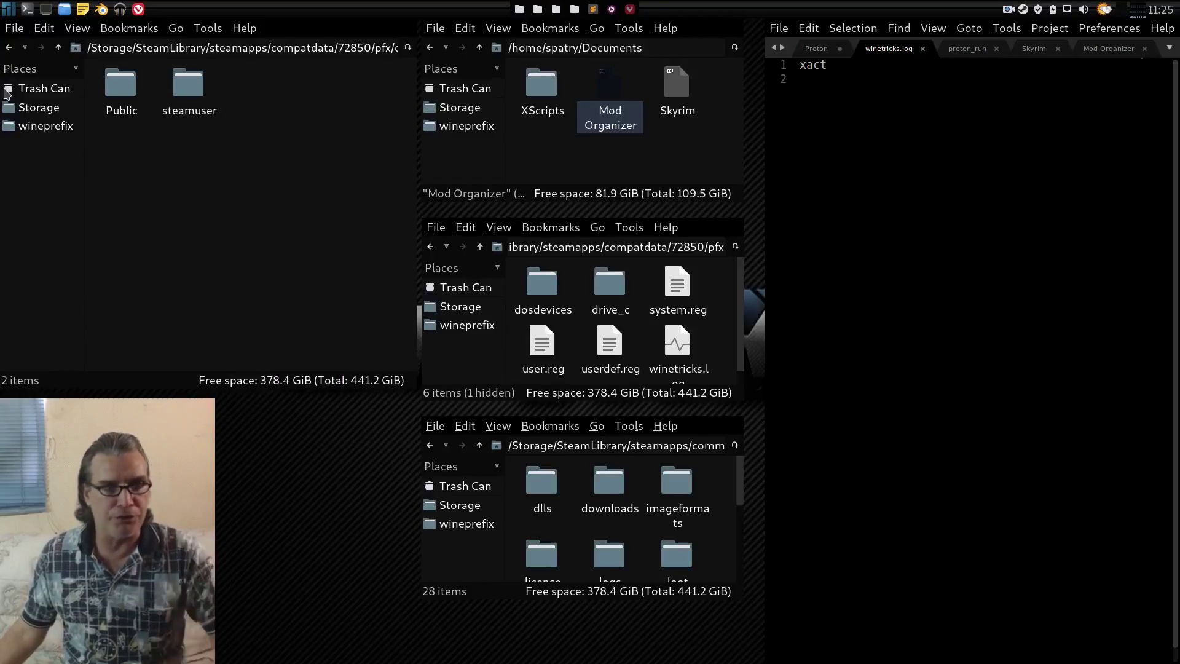
left_click(8, 49)
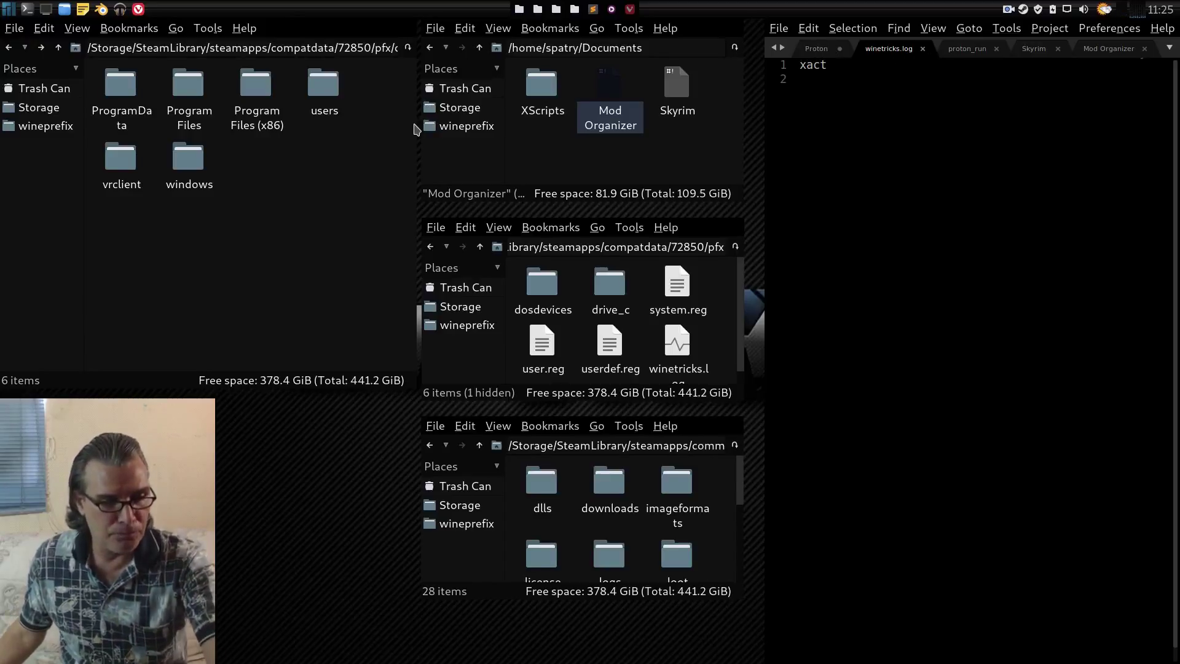
key("F12")
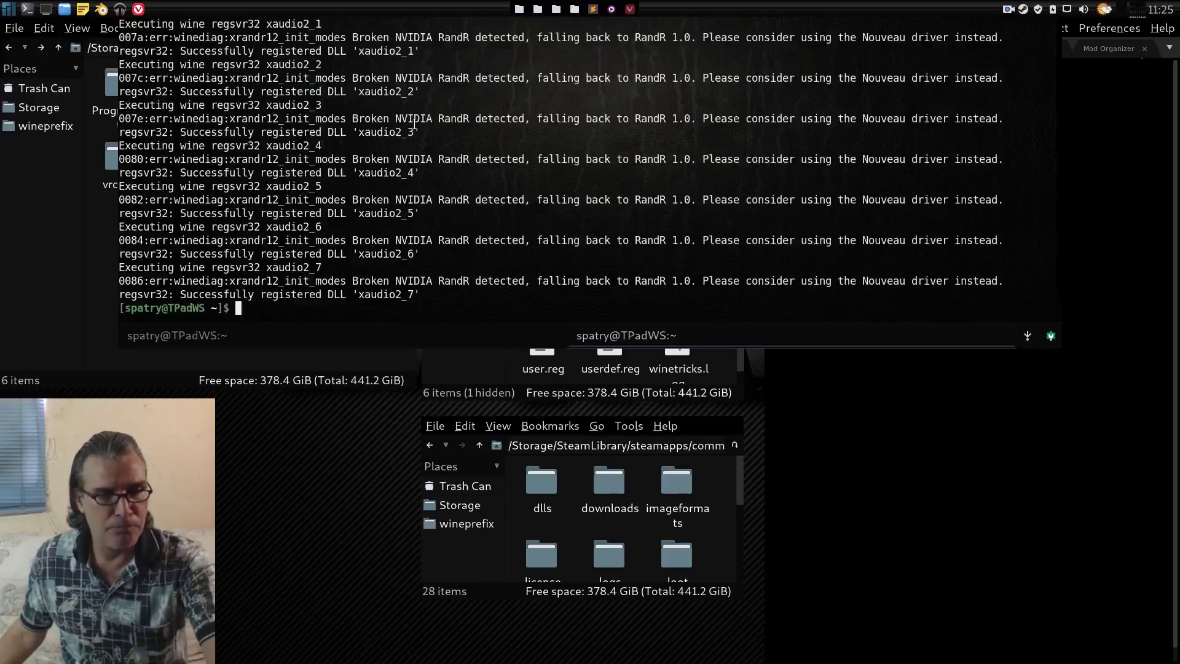
right_click(424, 312)
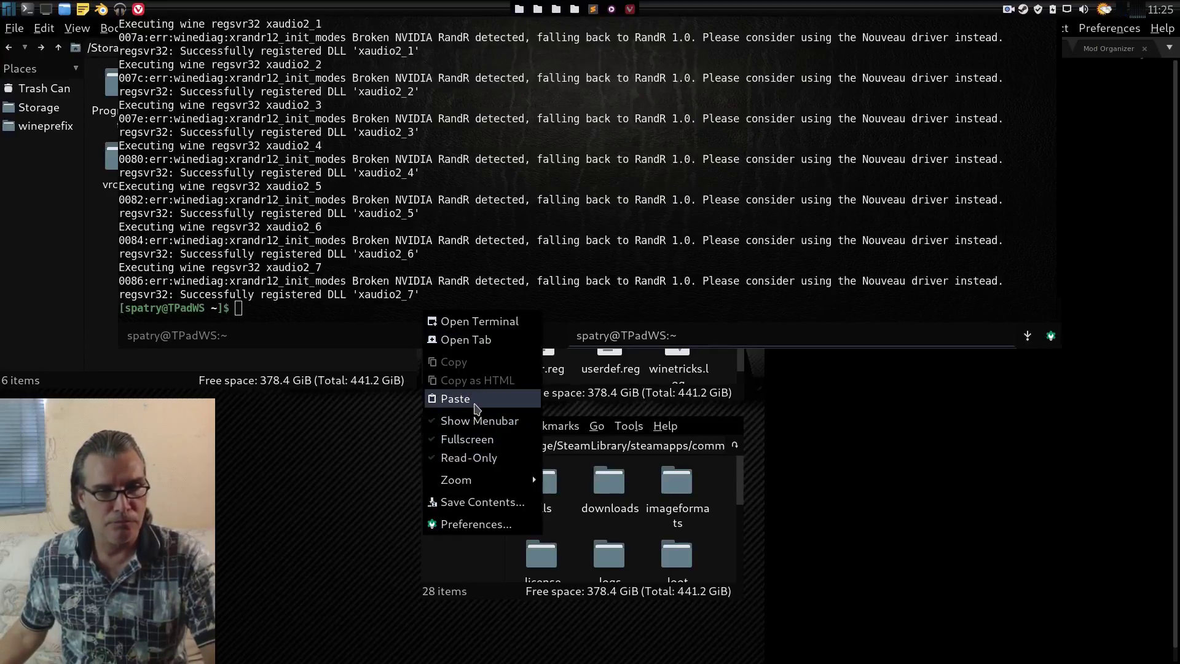
left_click(477, 409)
key("BackSpace")
key("BackSpace")
key("BackSpace")
key("BackSpace")
key("BackSpace")
key("Return")
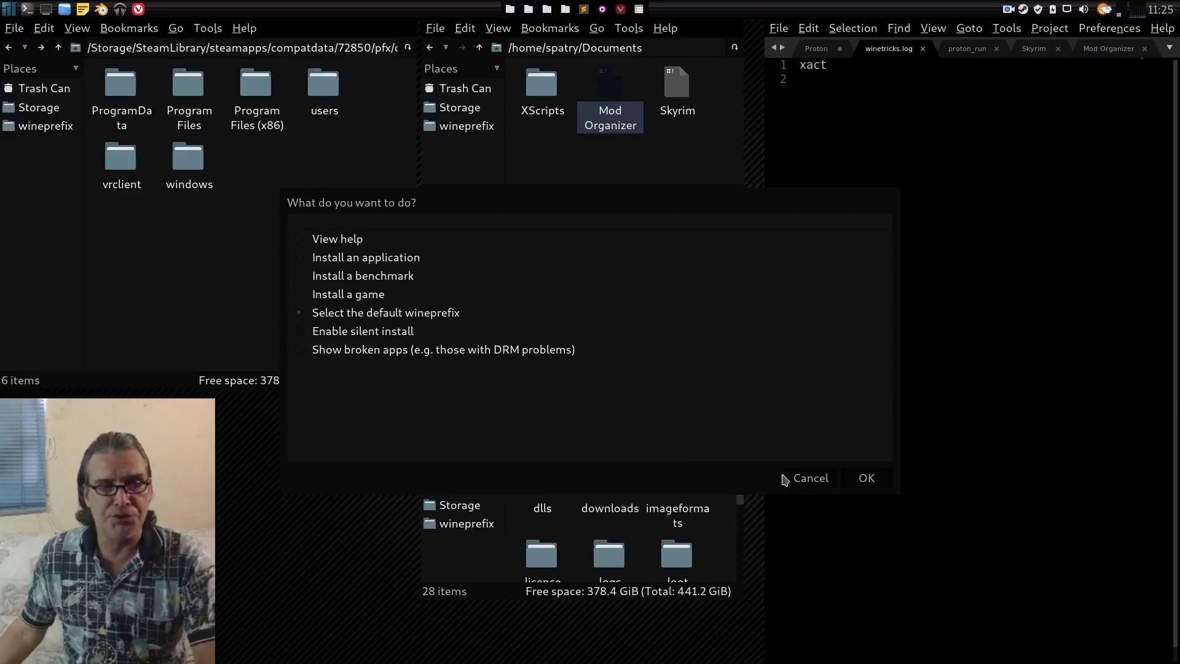
left_click(800, 480)
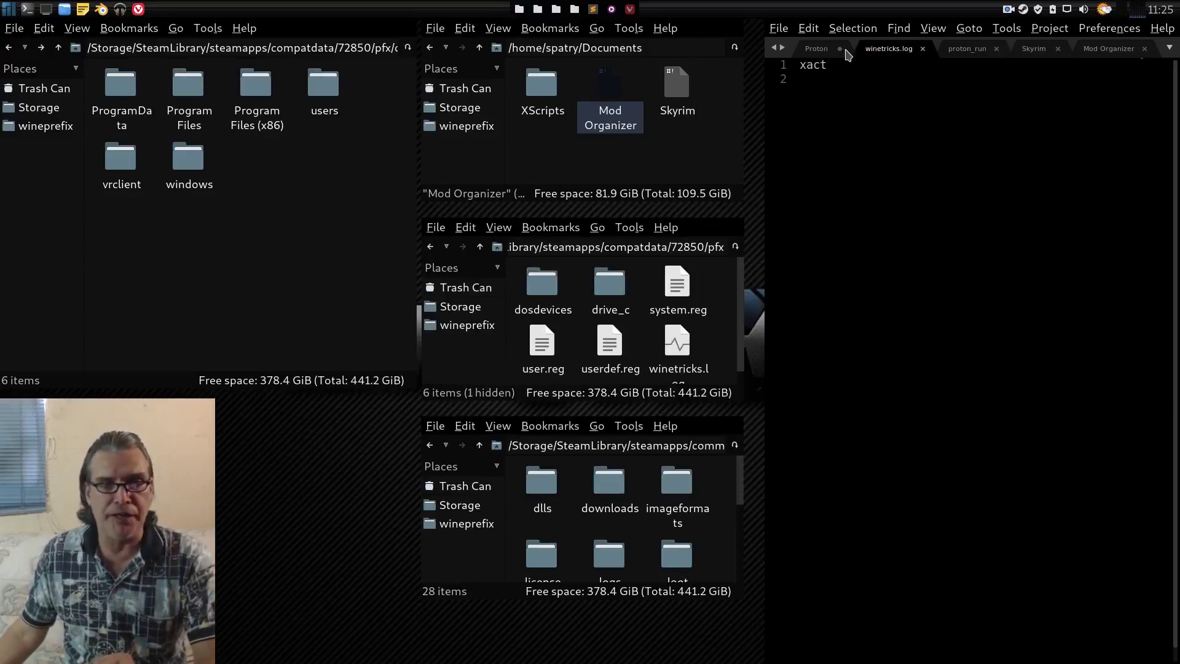
left_click(824, 49)
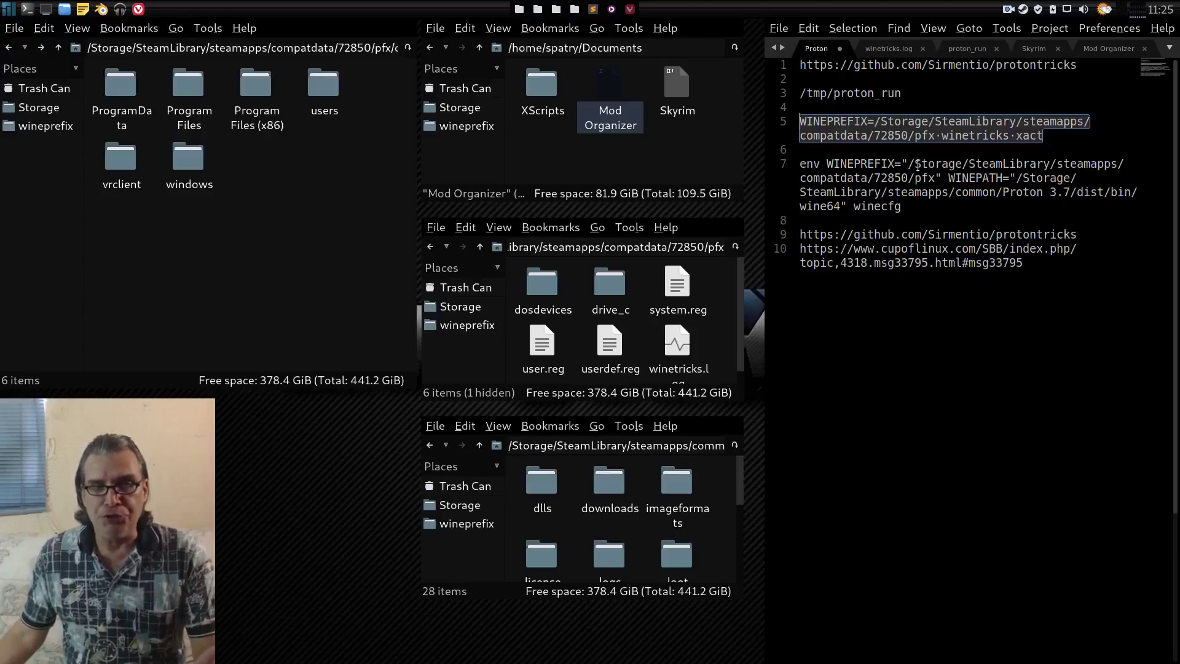
- Copy the WINEPREFIX path from line 7 and open that pfx folder in Thunar
left_click_drag(907, 164, 937, 181)
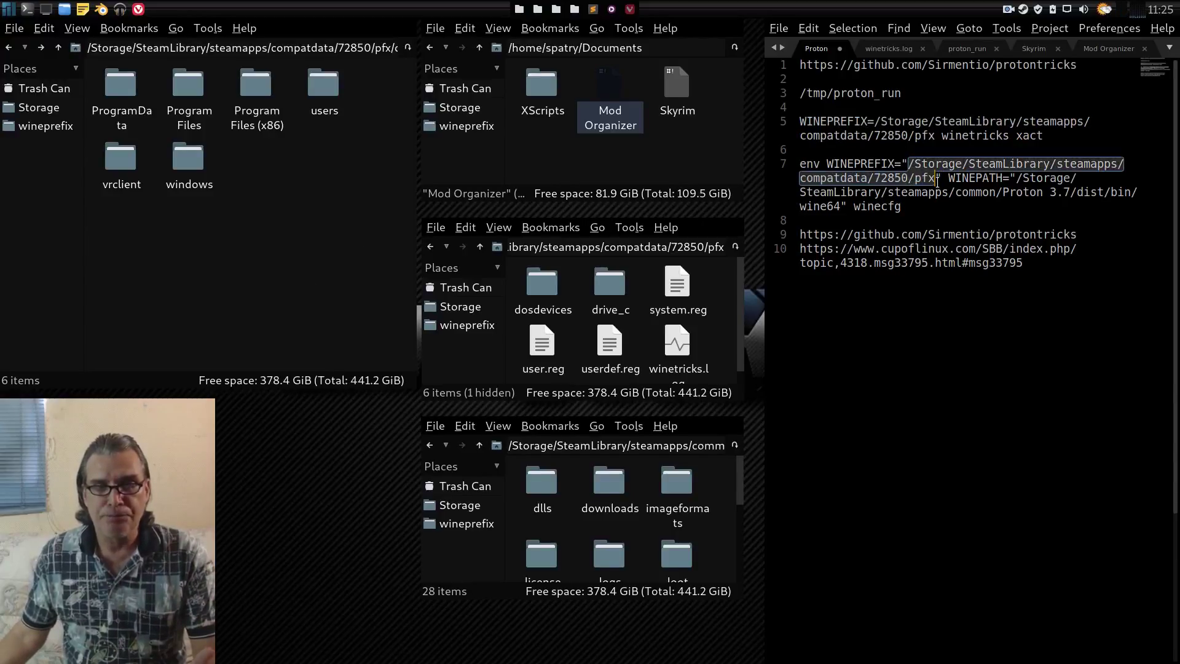
right_click(929, 179)
left_click(952, 211)
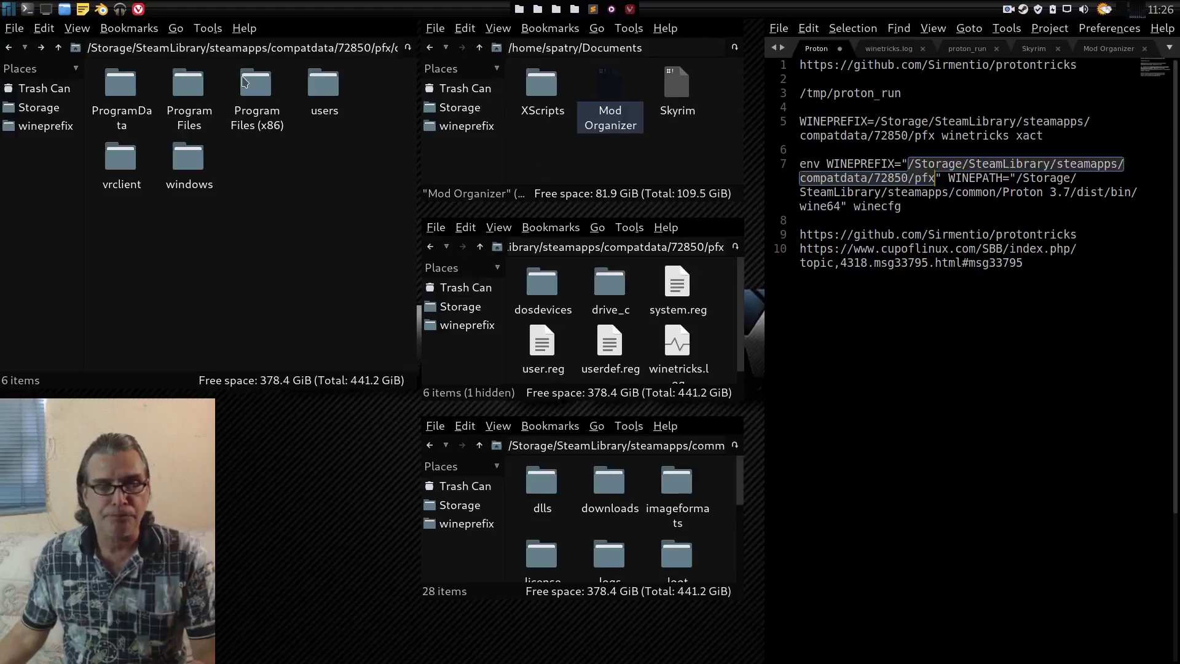
right_click(227, 51)
left_click(264, 113)
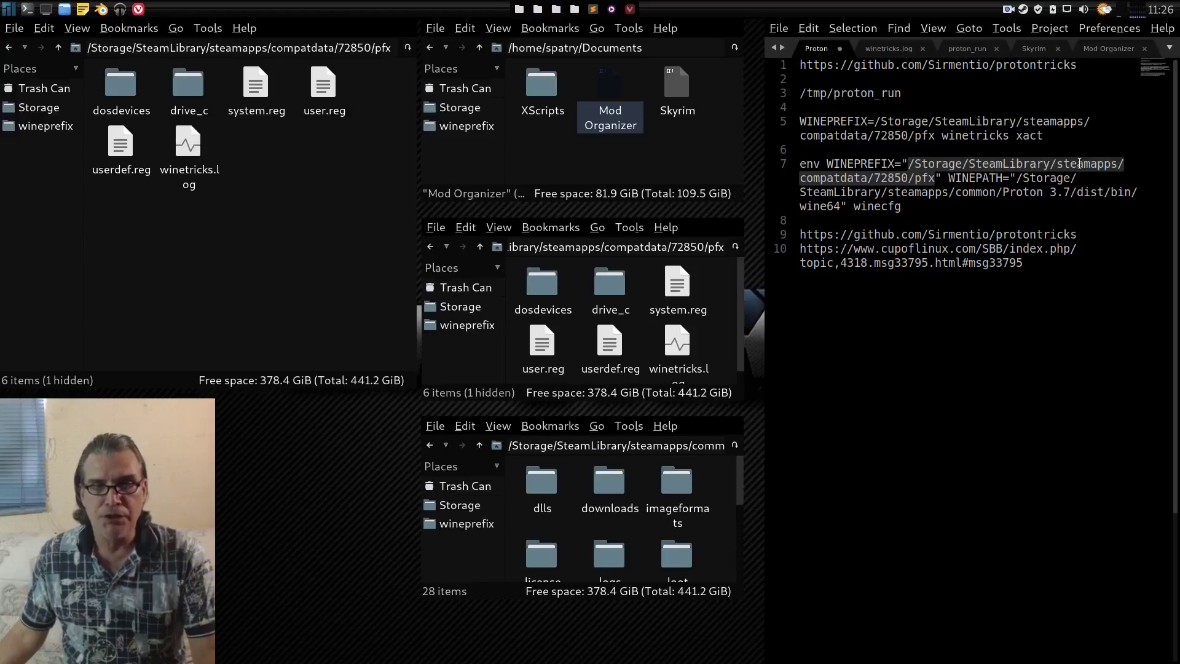
- Copy the WINEPATH value from line 7 and open Proton 3.7's dist/bin folder in Thunar
left_click_drag(1015, 178, 1138, 193)
right_click(1124, 191)
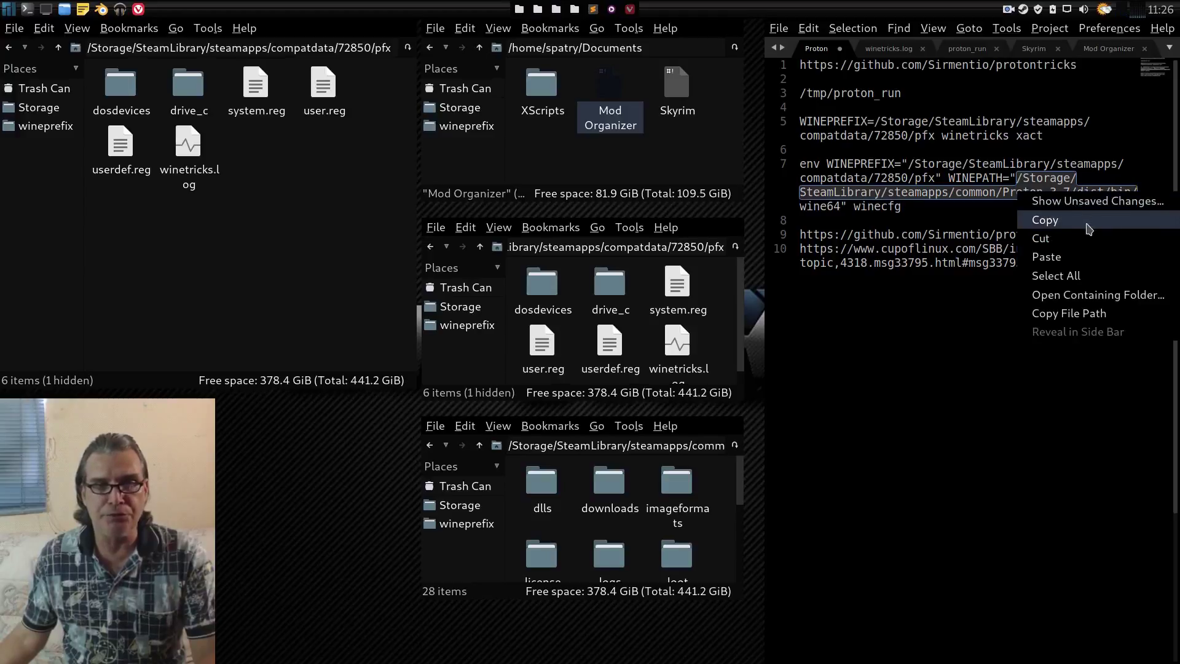
left_click(1044, 238)
right_click(217, 47)
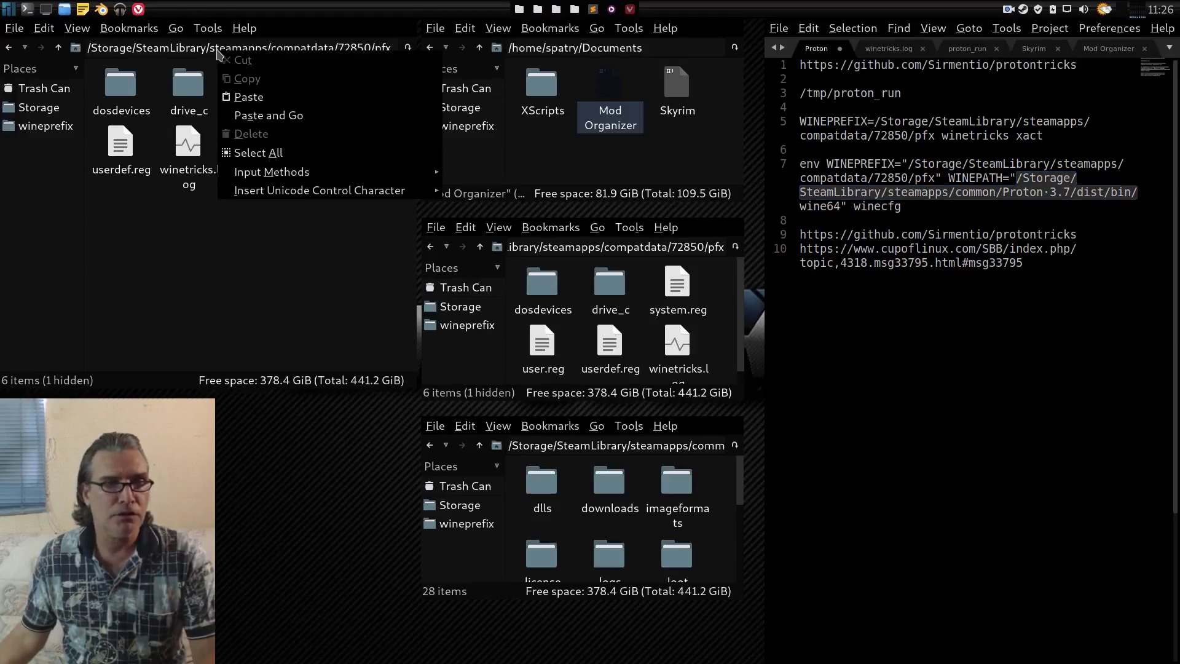
left_click(274, 116)
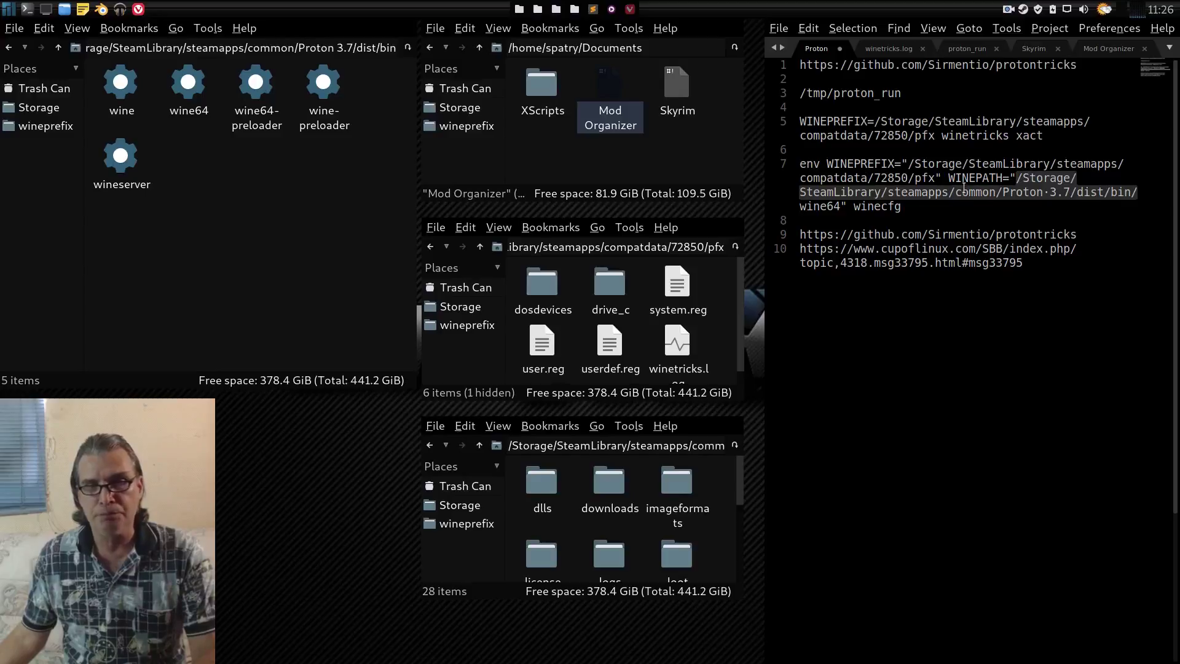
- Select the whole line-7 winecfg command for copying
left_click(899, 208)
left_click_drag(899, 208, 792, 171)
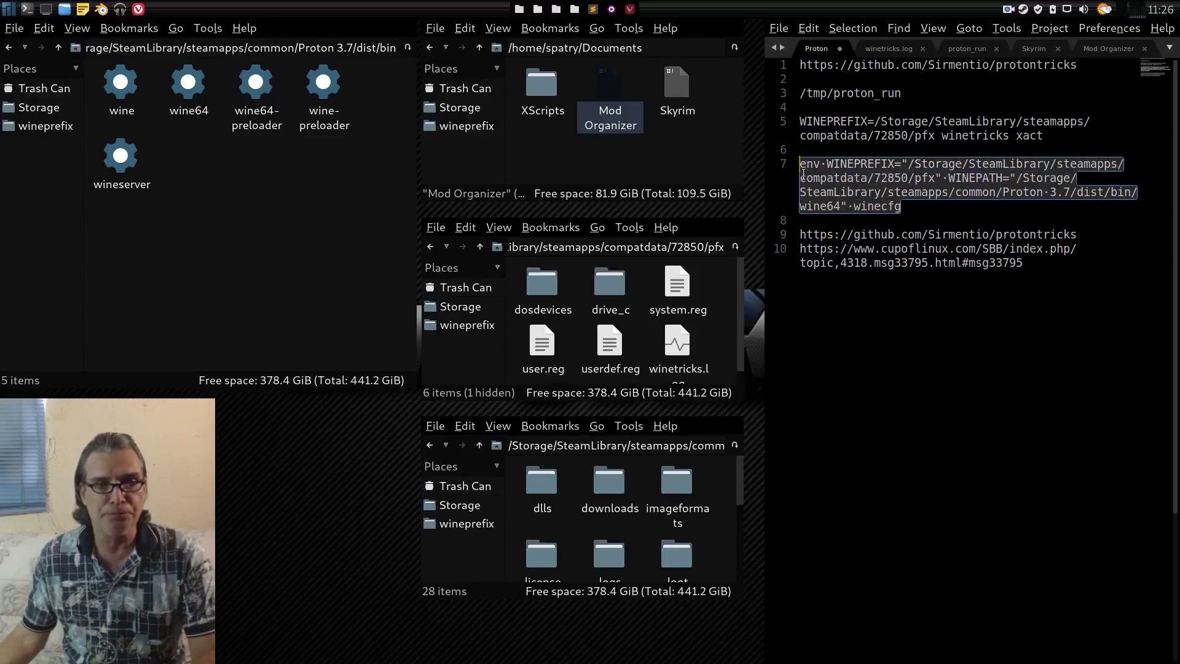
right_click(800, 173)
- Run the copied env WINEPREFIX winecfg command in the drop-down terminal, then check the Libraries overrides
left_click(823, 207)
left_click(28, 9)
right_click(419, 312)
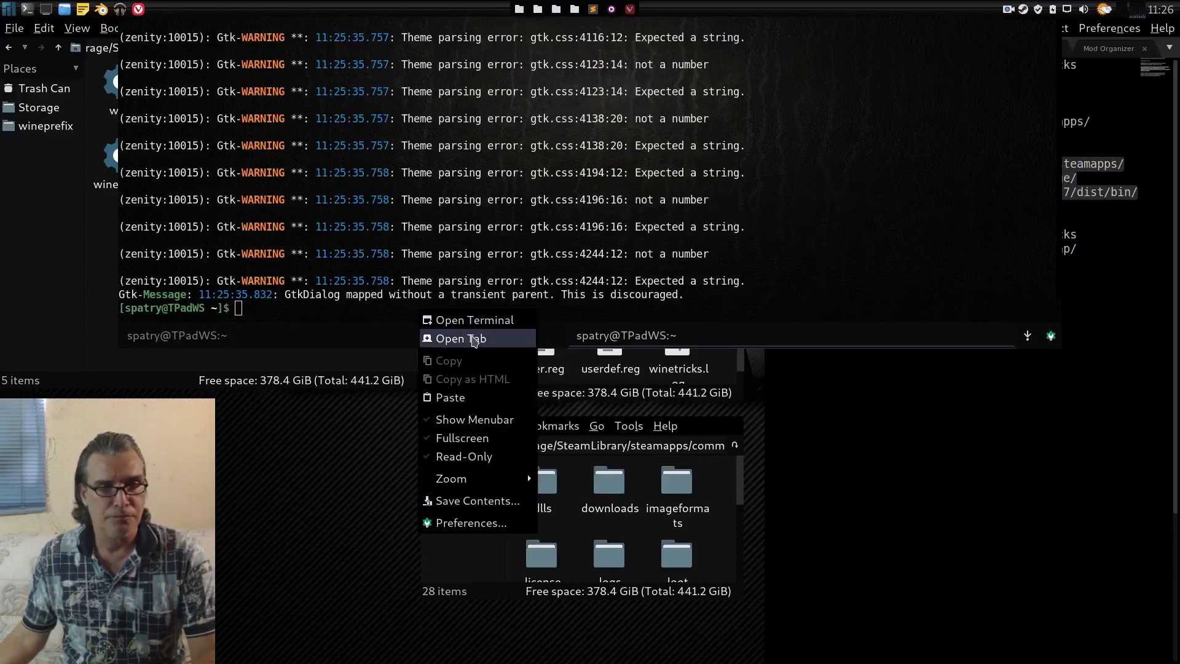
left_click(458, 396)
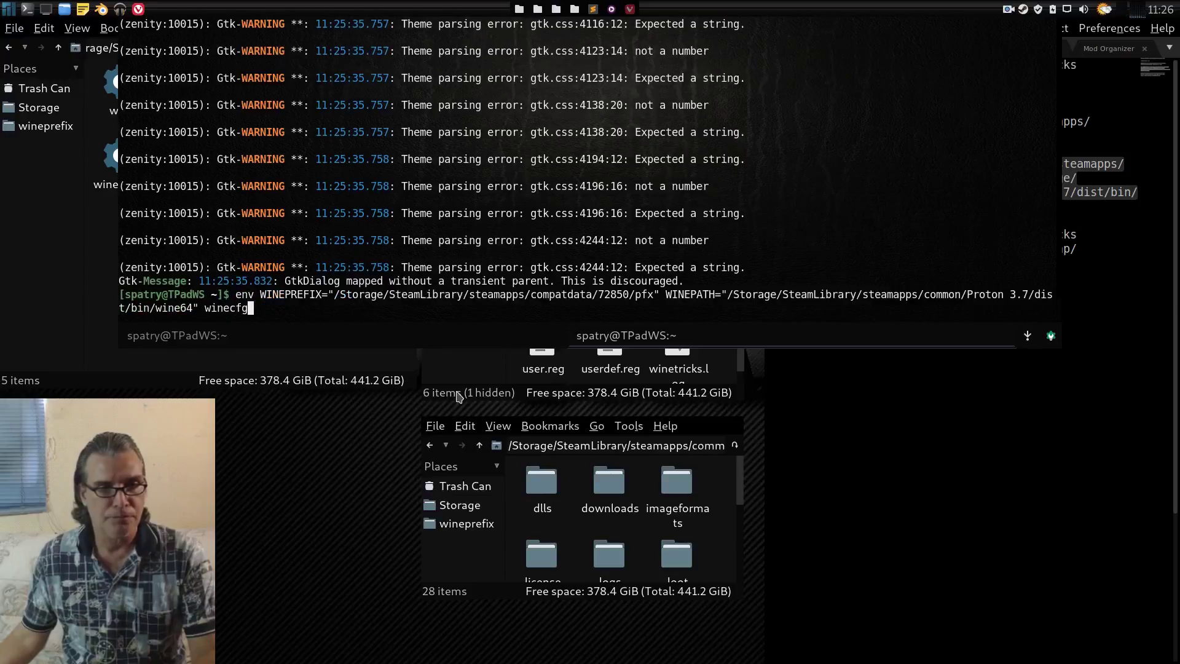
key("Return")
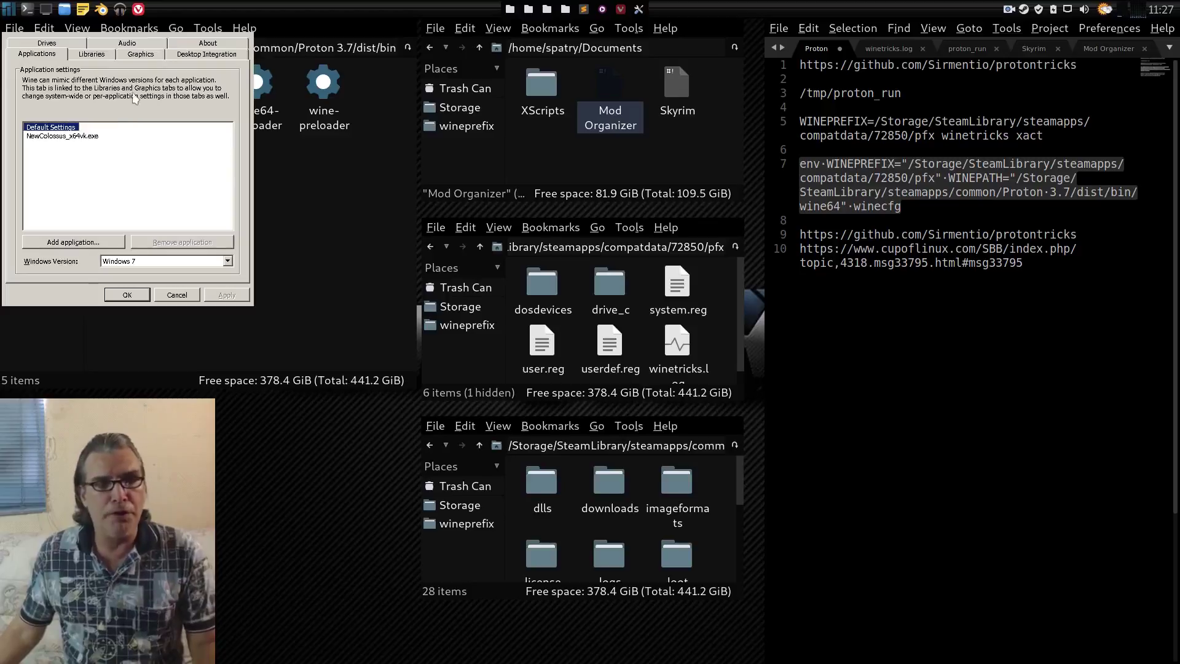
left_click(96, 57)
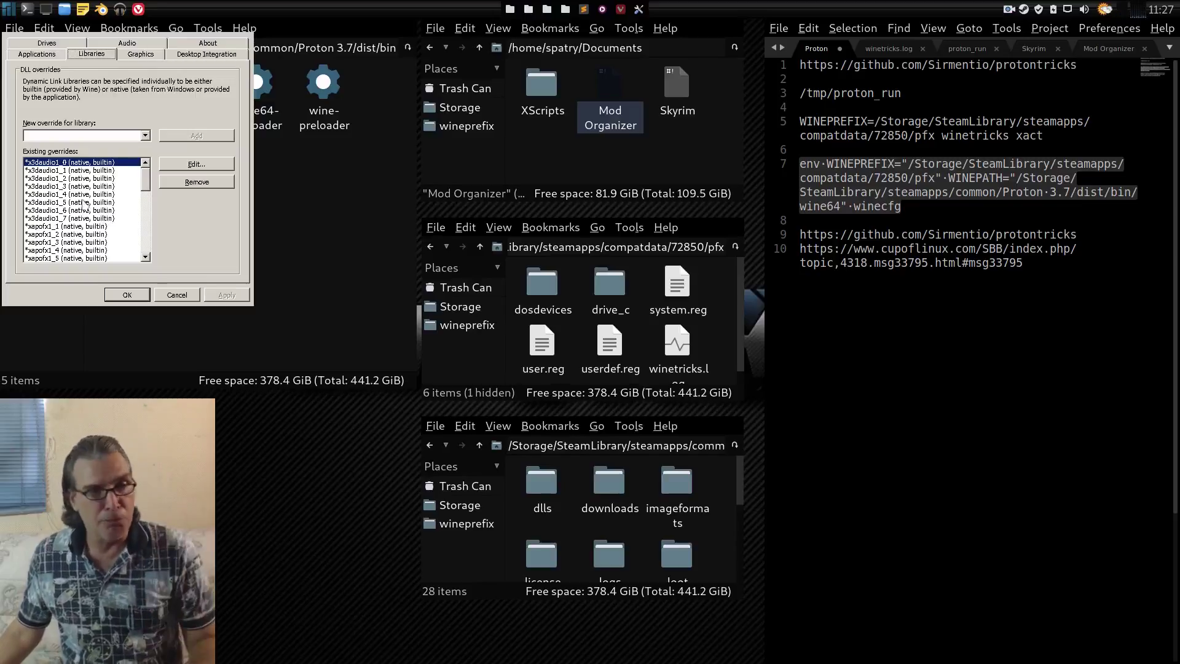
- Check winecfg's Graphics, Desktop Integration and About (Wine 3.15) tabs, then close it with OK
left_click(139, 54)
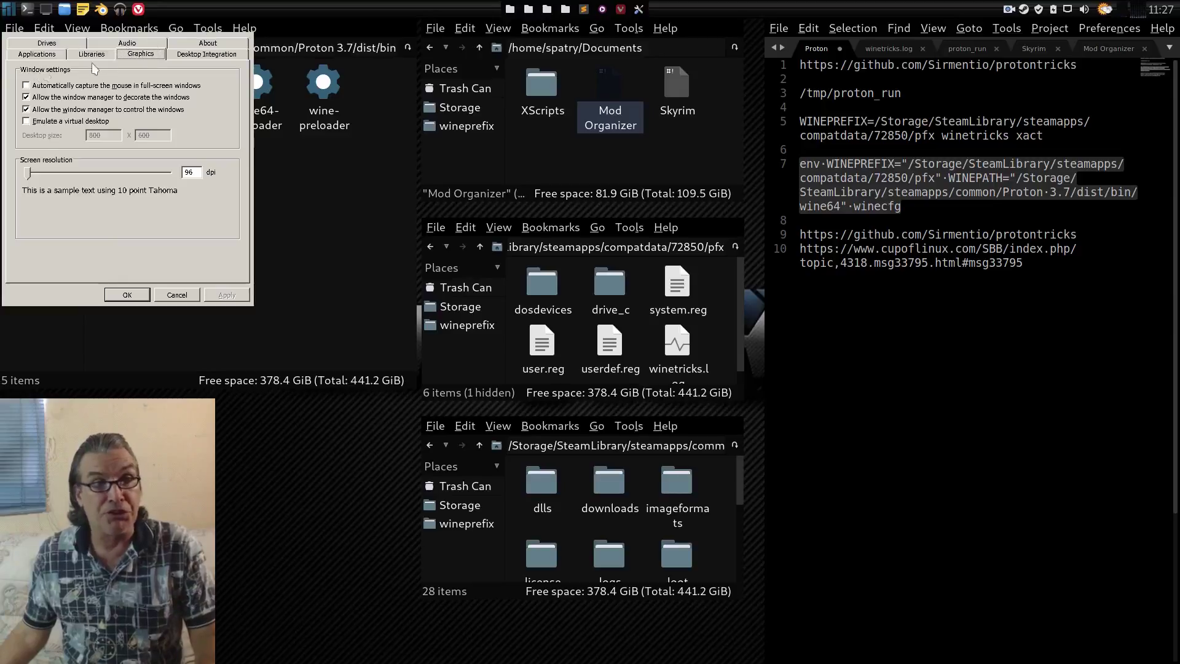
left_click(193, 56)
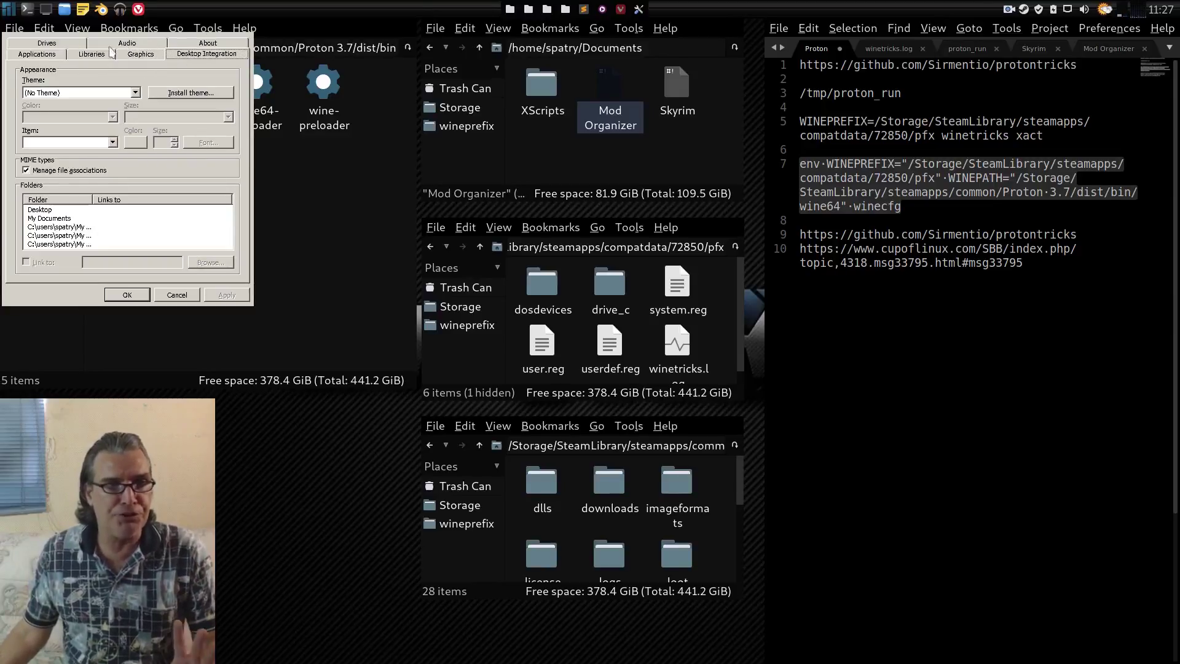
left_click(182, 45)
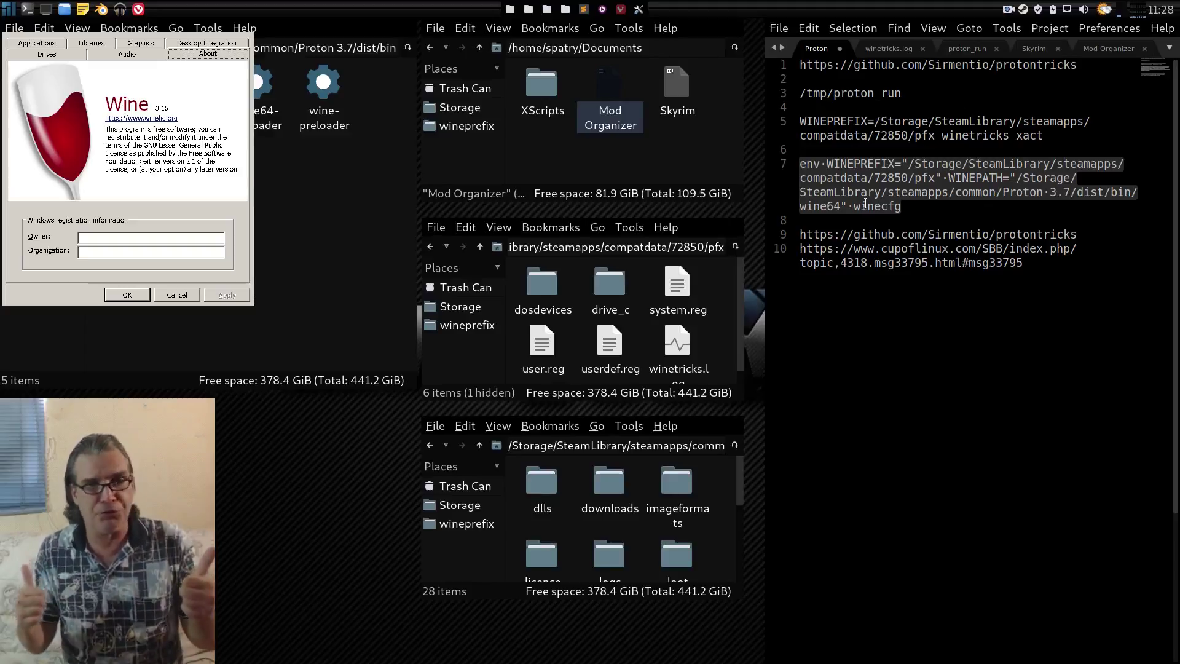
left_click(125, 295)
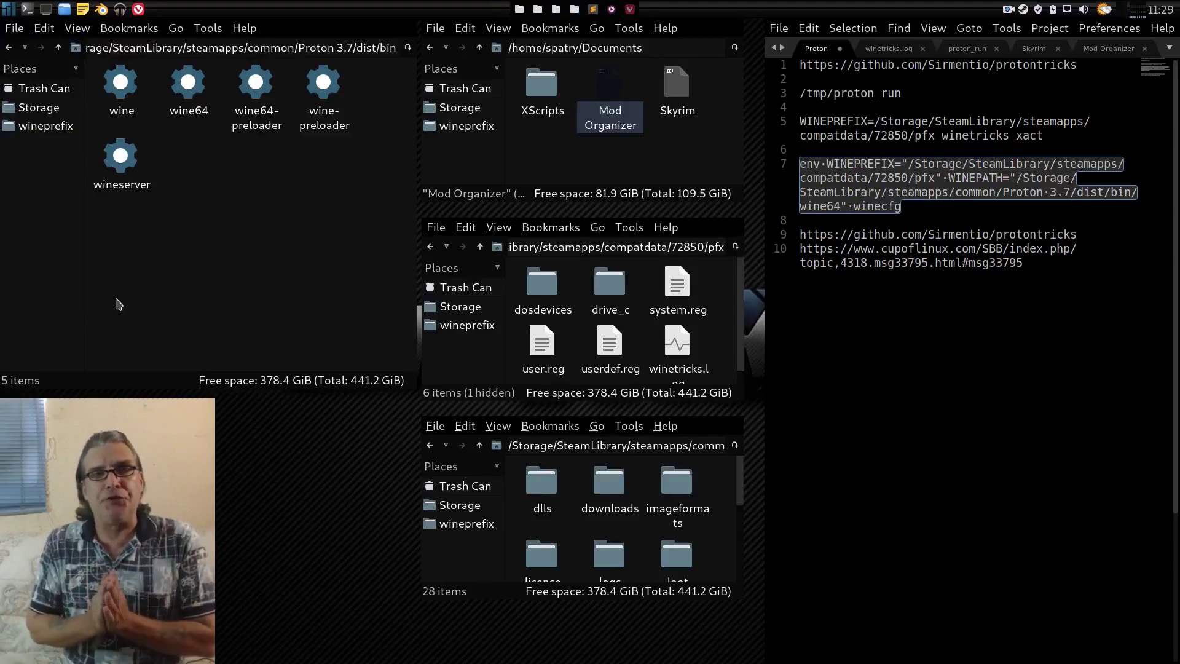